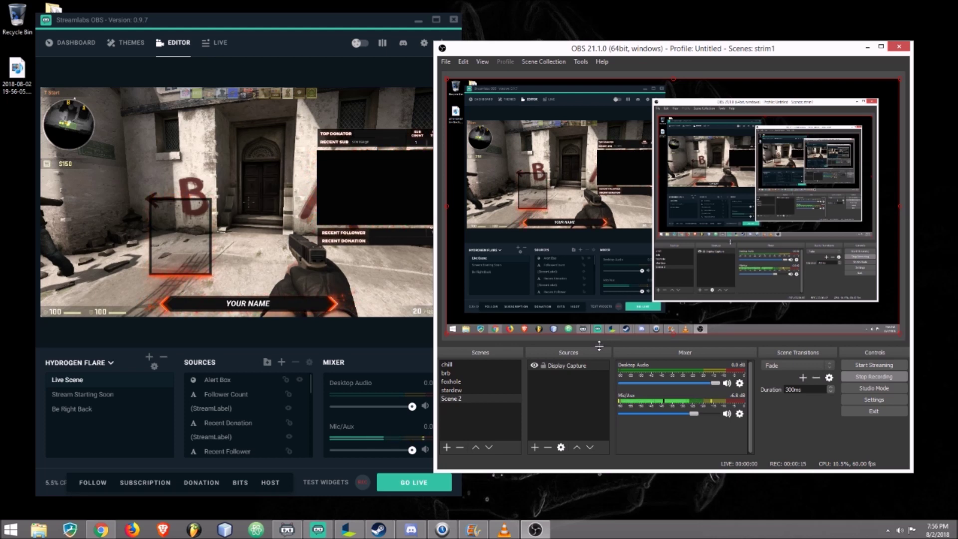
Bring Streamlabs OBS forward and switch to the Bumblebee scene collection
click(137, 332)
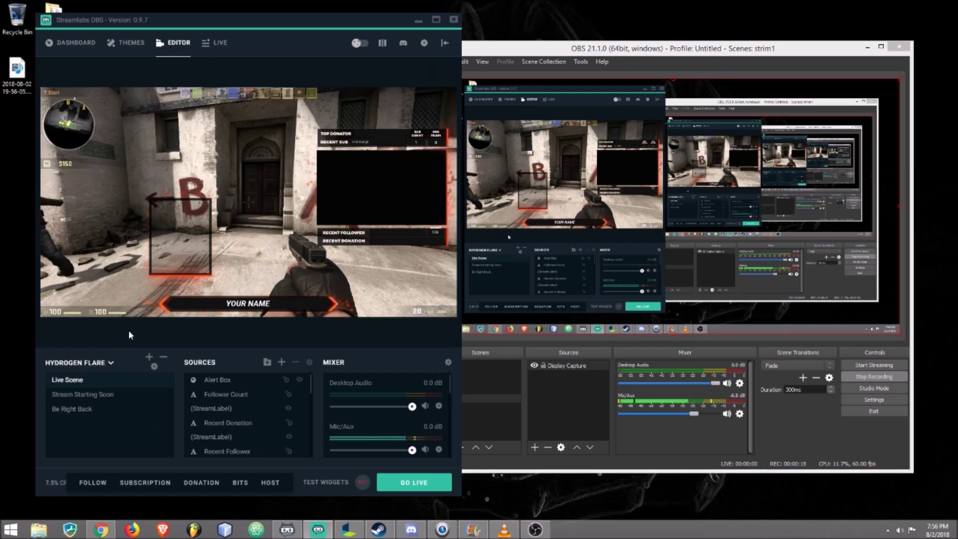
click(186, 249)
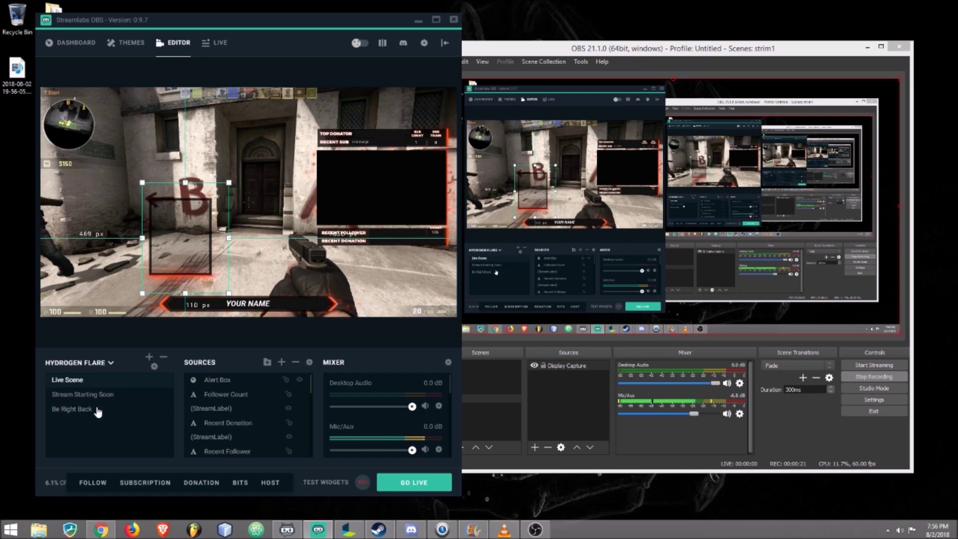
click(94, 364)
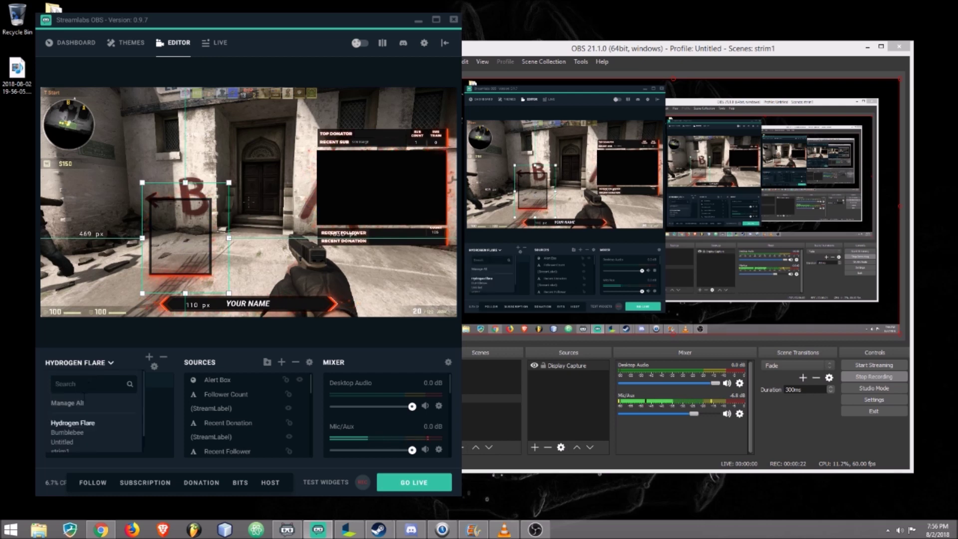
click(75, 432)
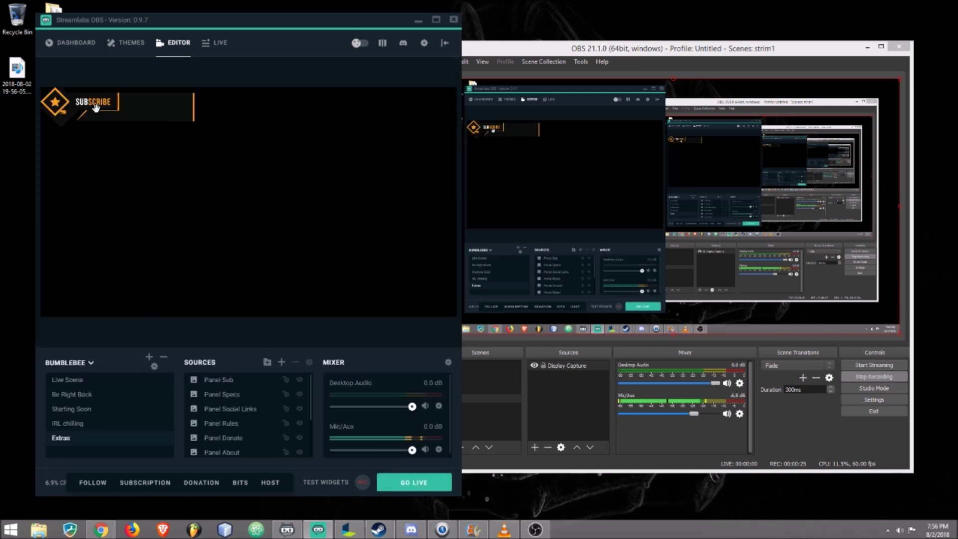
Browse Bumblebee's Live Scene elements, then open the scene collections manager
click(96, 108)
click(82, 381)
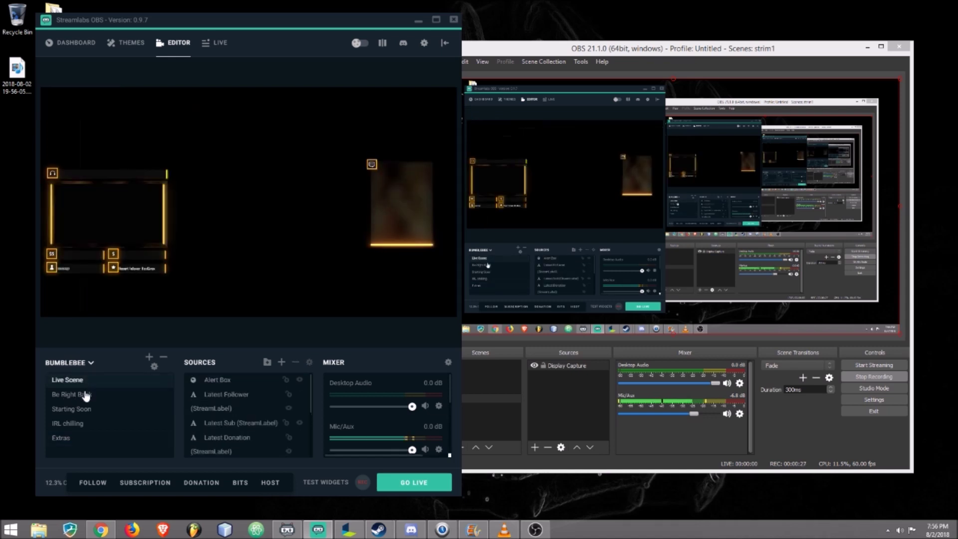
click(129, 217)
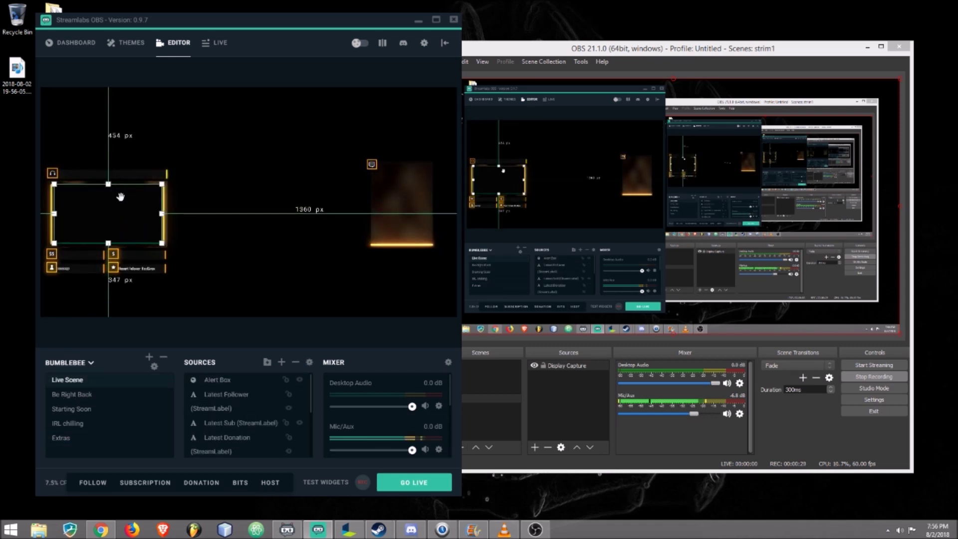
click(78, 369)
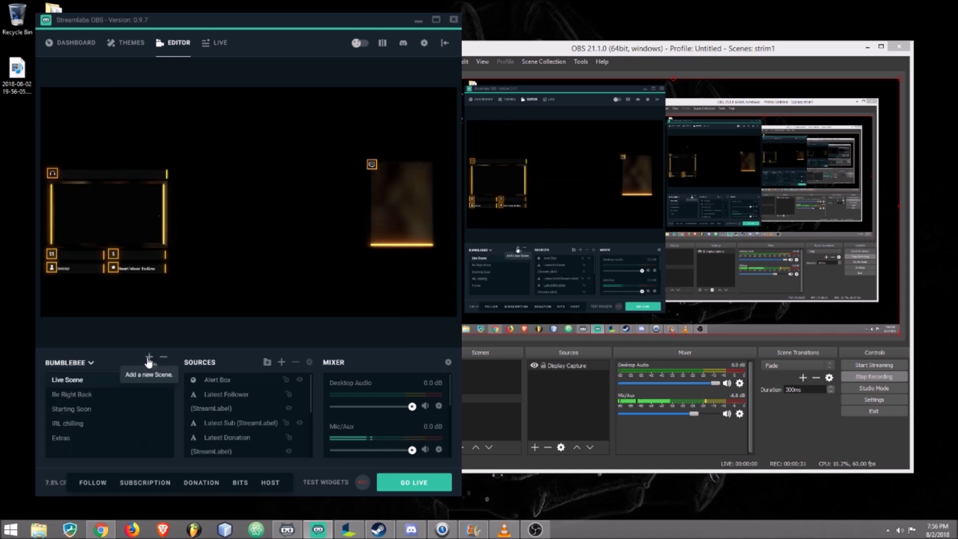
click(78, 367)
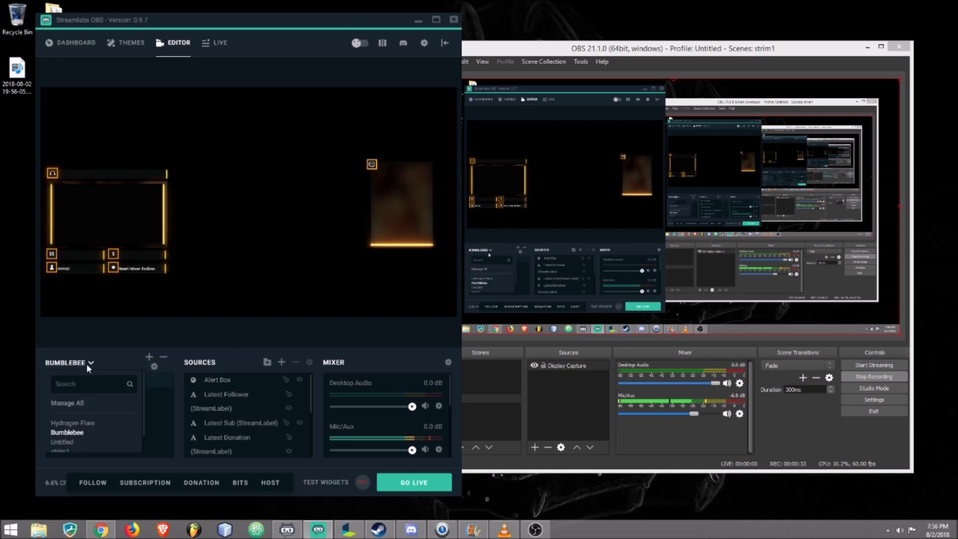
scroll(83, 411, down, 2)
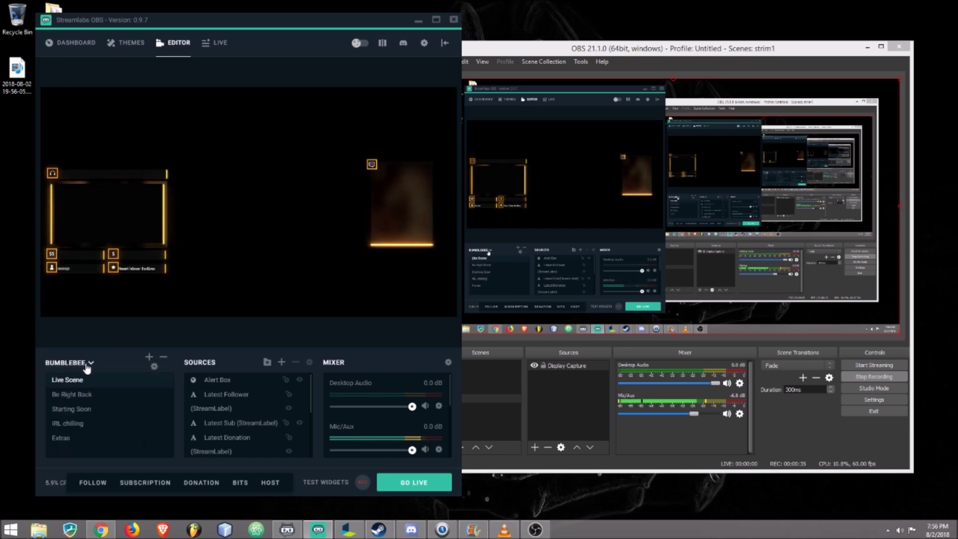
scroll(78, 410, up, 2)
click(76, 408)
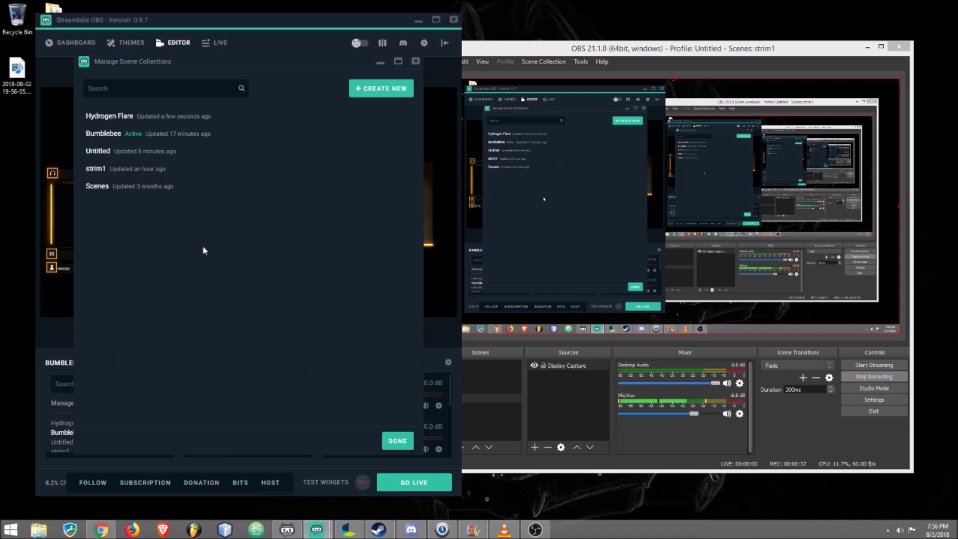
Create a new scene collection named 'custom scene' and close the manager
click(372, 90)
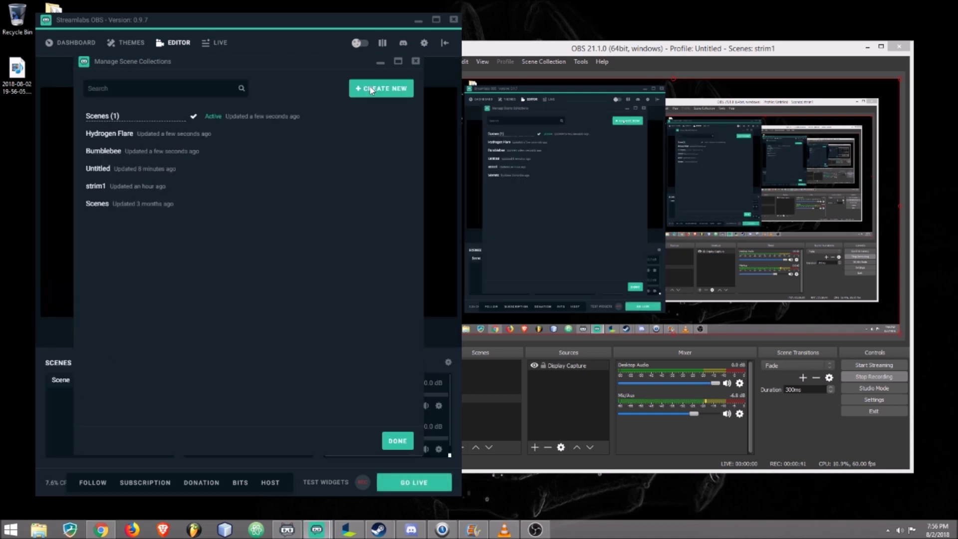
drag(119, 116, 83, 116)
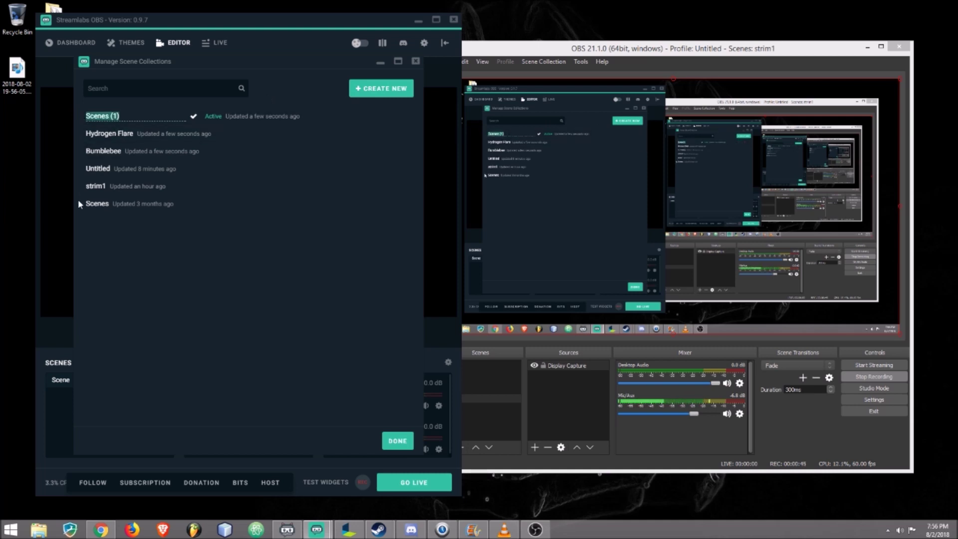
text(custom scene)
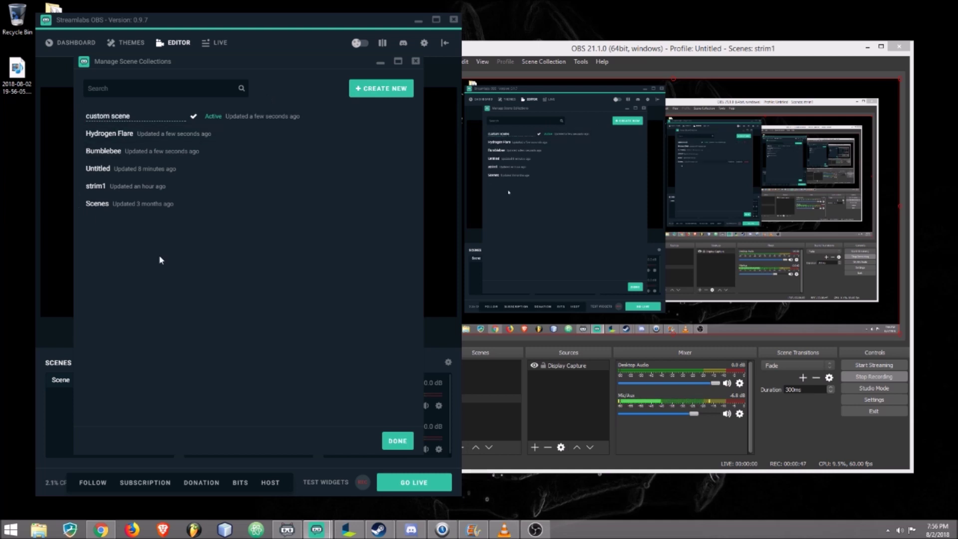
key(Return)
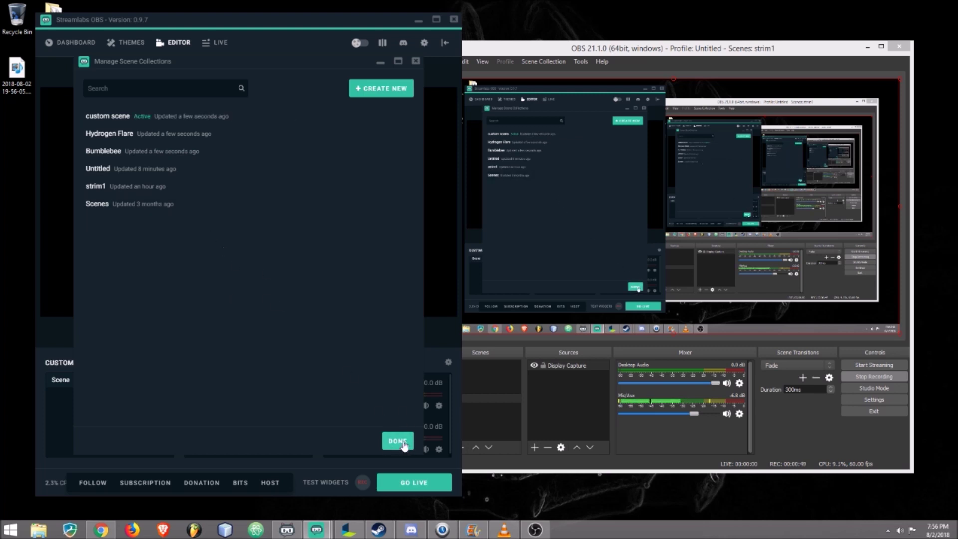
click(400, 442)
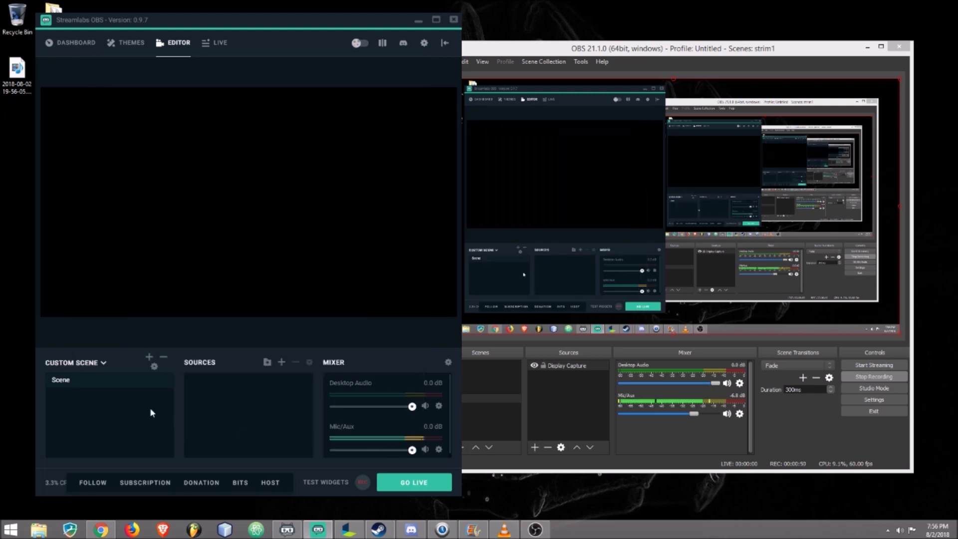
Add a second scene, New Scene, to the custom scene collection
click(151, 360)
click(314, 303)
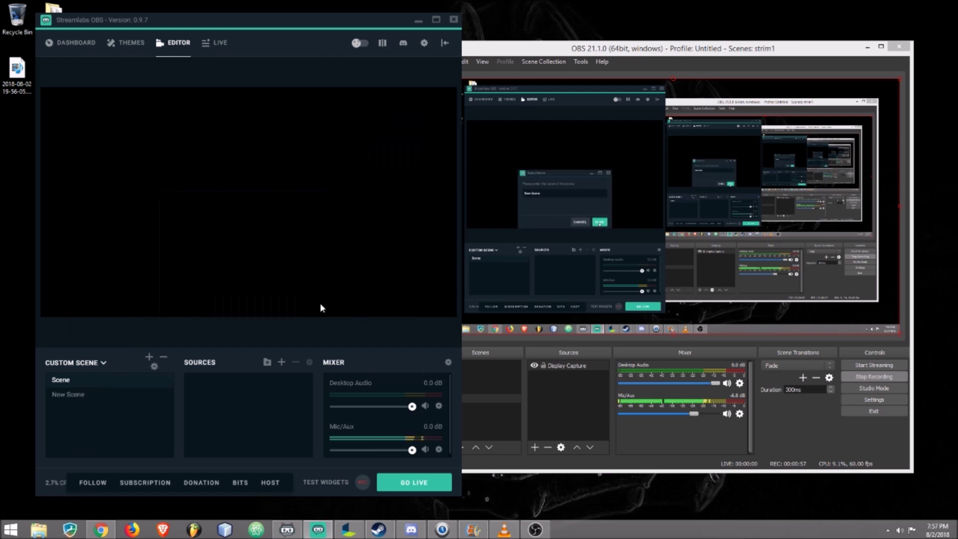
click(97, 364)
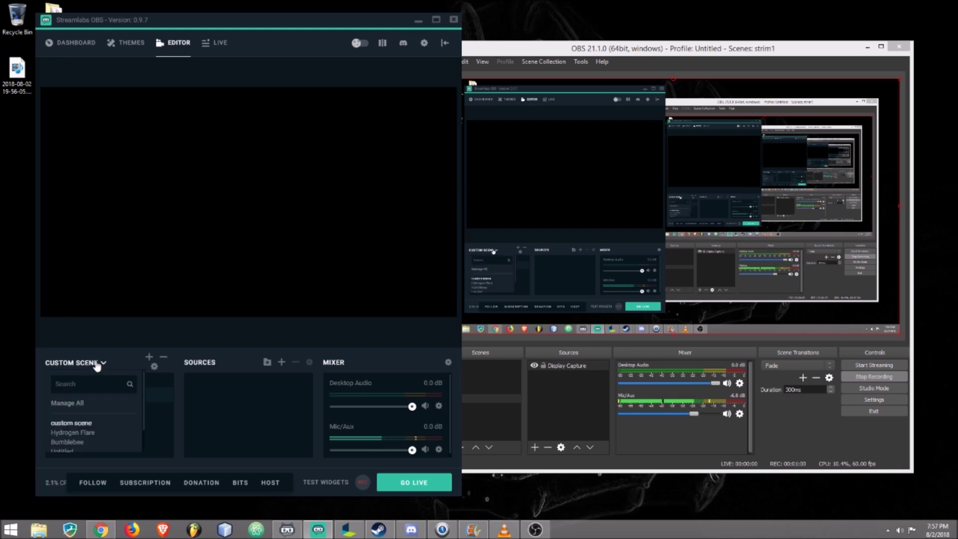
Install the Alien Hive theme overlay from the Themes library and view its Live Scene
click(124, 44)
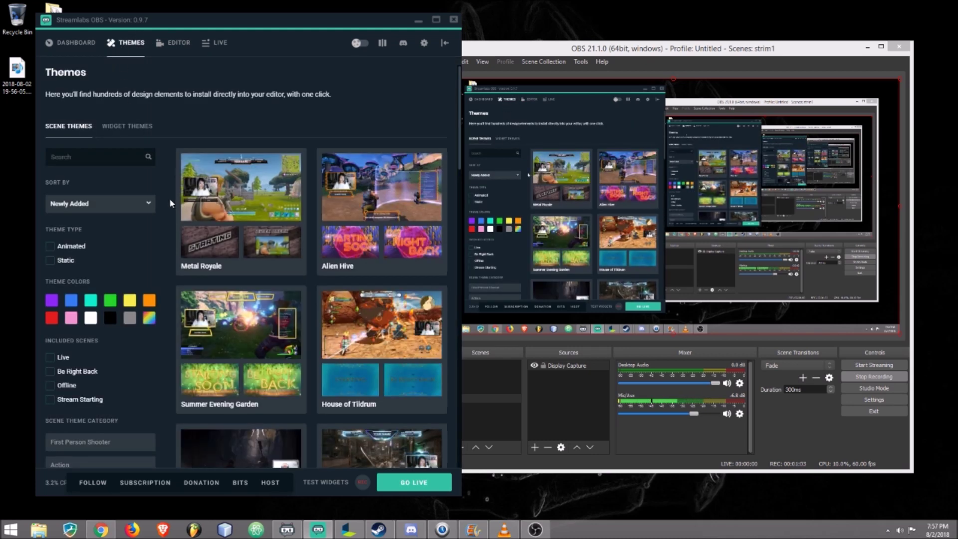
click(404, 201)
click(408, 212)
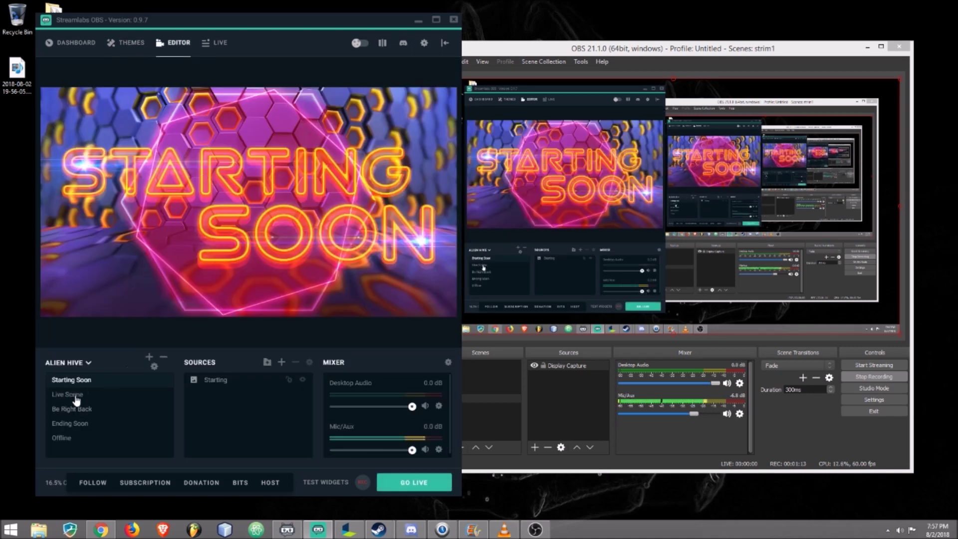
click(69, 394)
Browse Alien Hive's Be Right Back, Ending Soon, Offline and Live scenes
click(83, 409)
click(75, 362)
scroll(85, 411, down, 2)
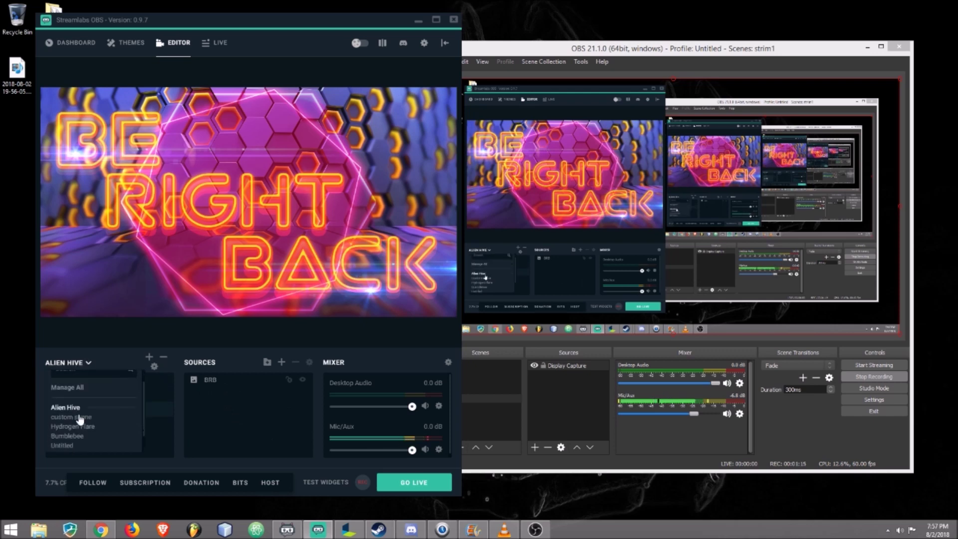
click(136, 343)
click(78, 424)
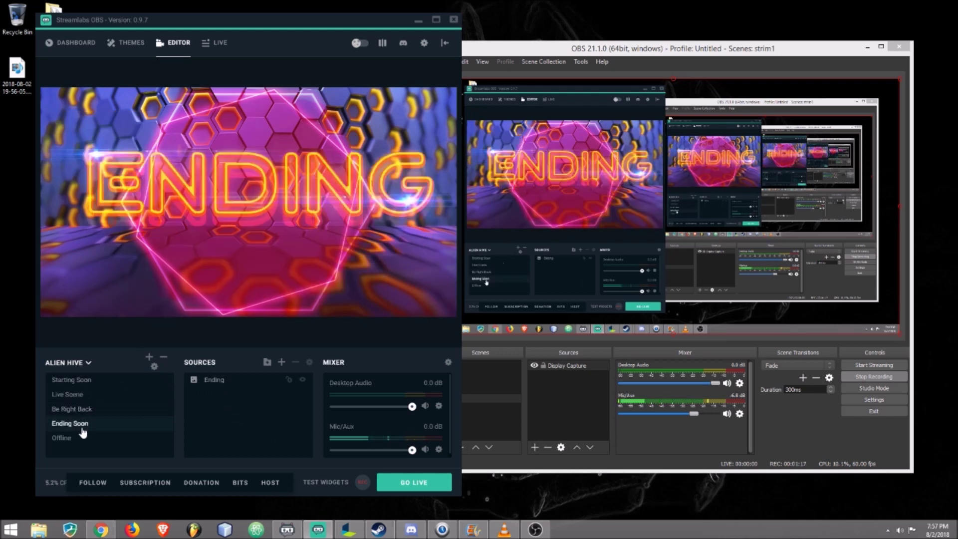
click(94, 397)
Expand Alien Hive's Chatbox folder, then switch to the custom scene collection
click(236, 400)
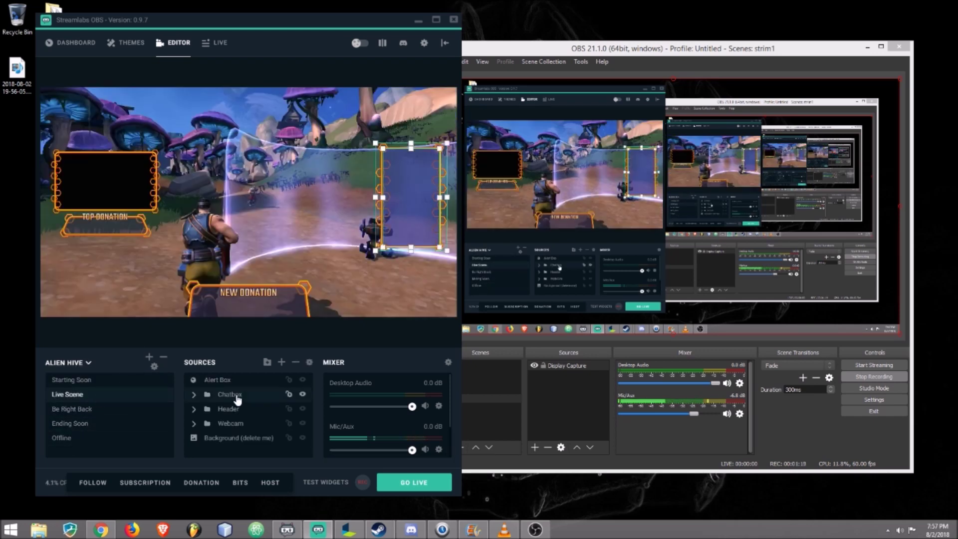
click(194, 395)
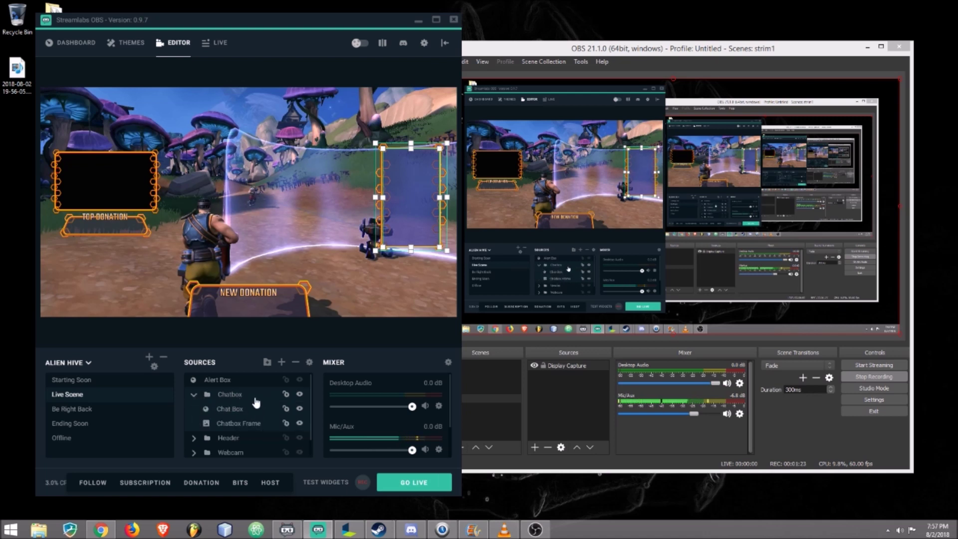
click(68, 371)
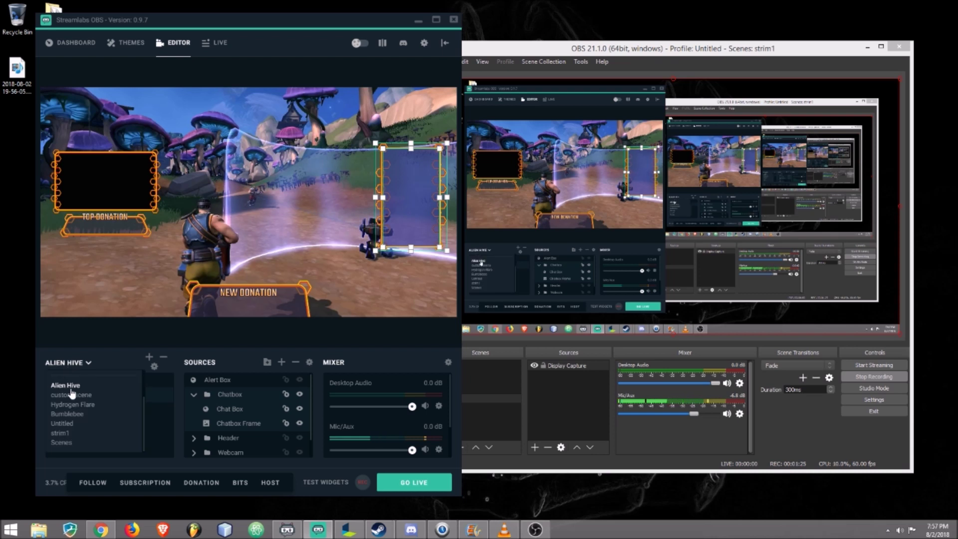
click(75, 400)
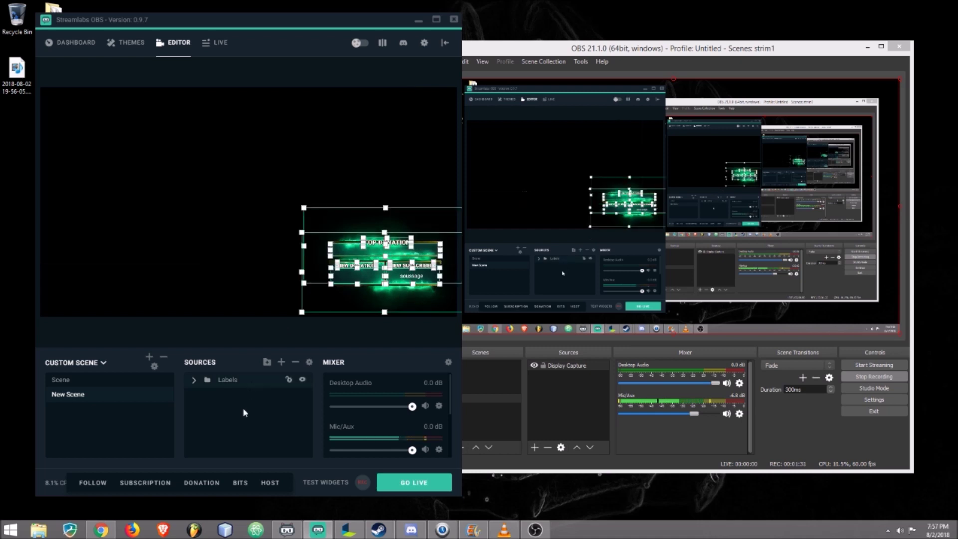
Remove the Labels folder from New Scene and switch back to Alien Hive
click(295, 362)
key(Return)
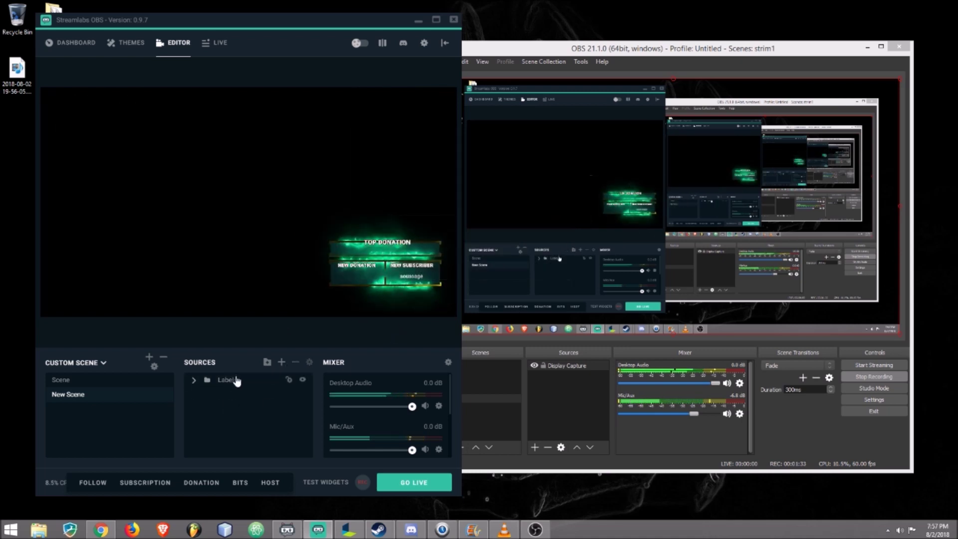
click(86, 366)
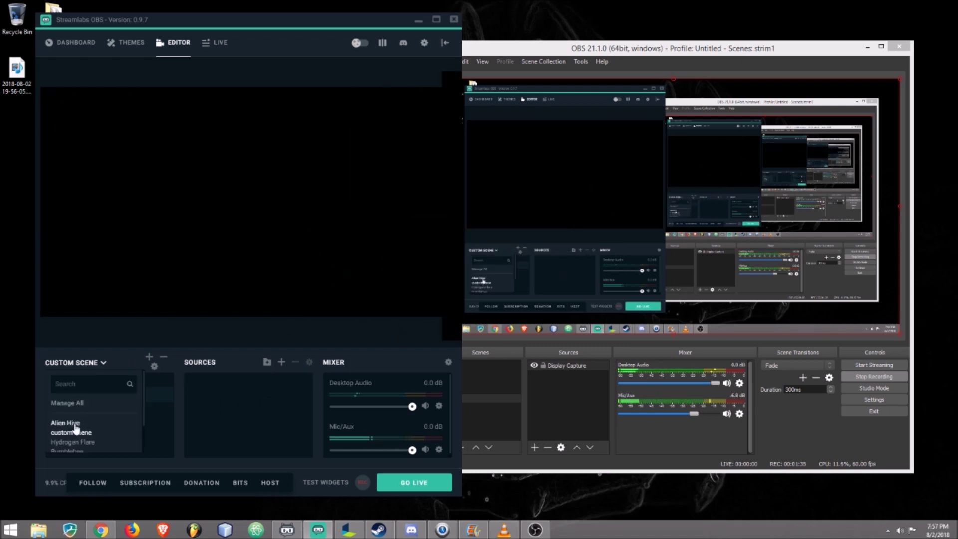
click(67, 433)
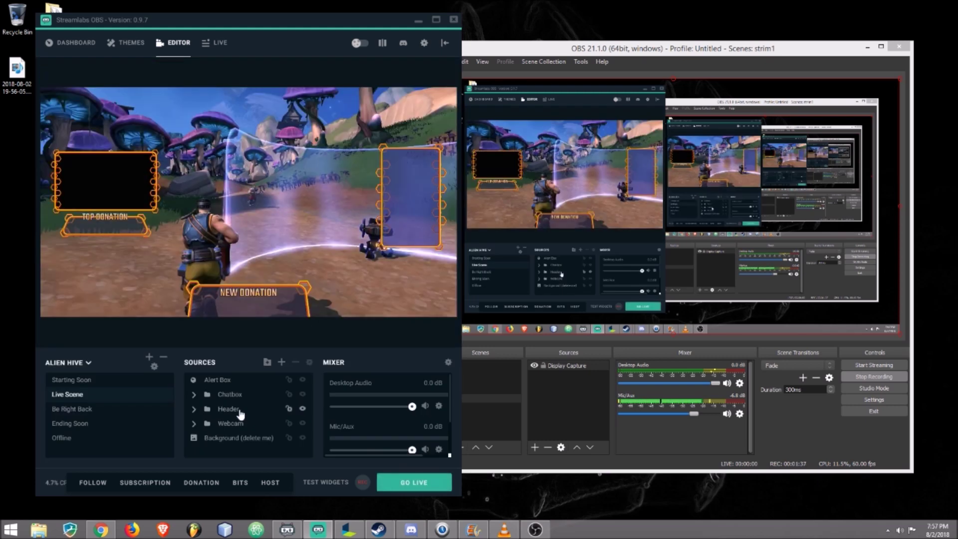
Inspect Alien Hive's Chatbox folder, donation label and Alert Box, then return to custom scene
double_click(225, 395)
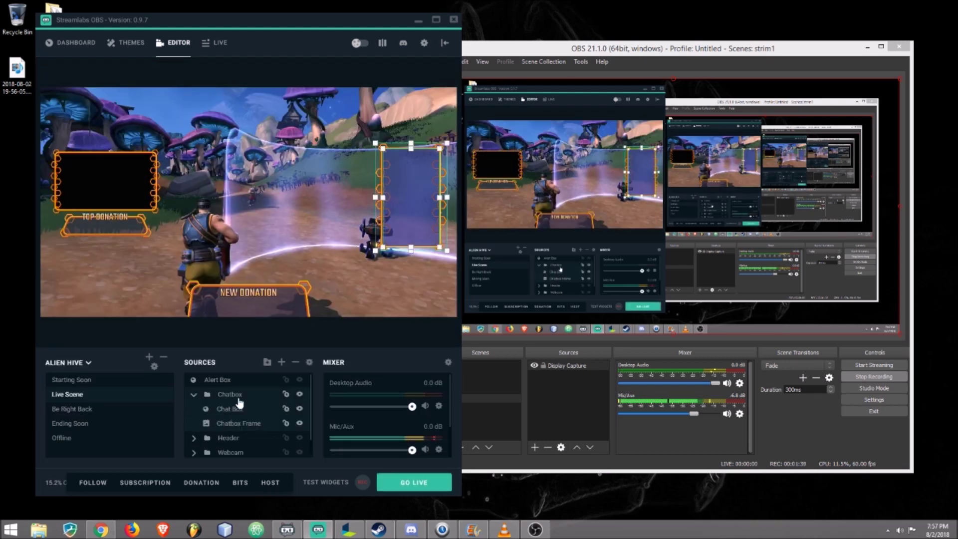
scroll(241, 403, down, 1)
scroll(242, 399, up, 1)
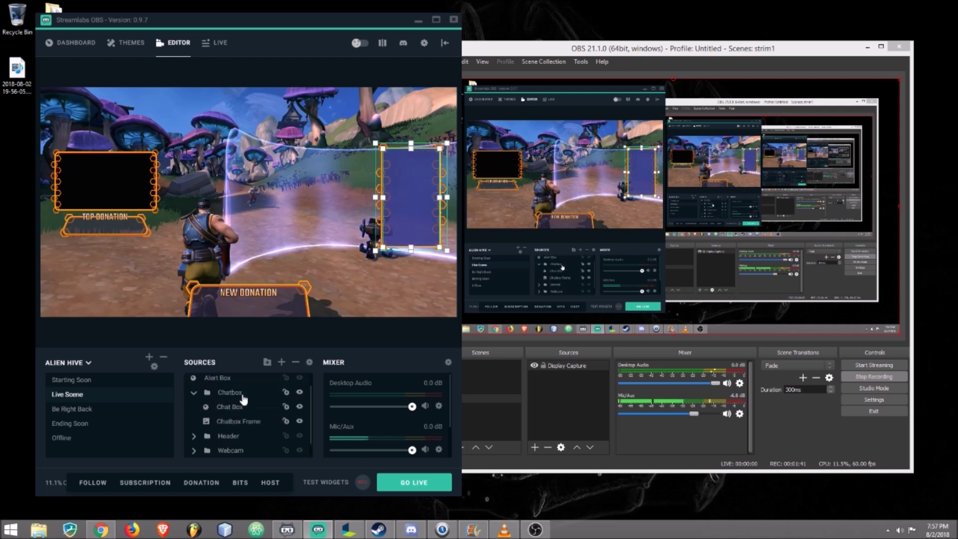
scroll(247, 401, down, 1)
scroll(246, 402, up, 1)
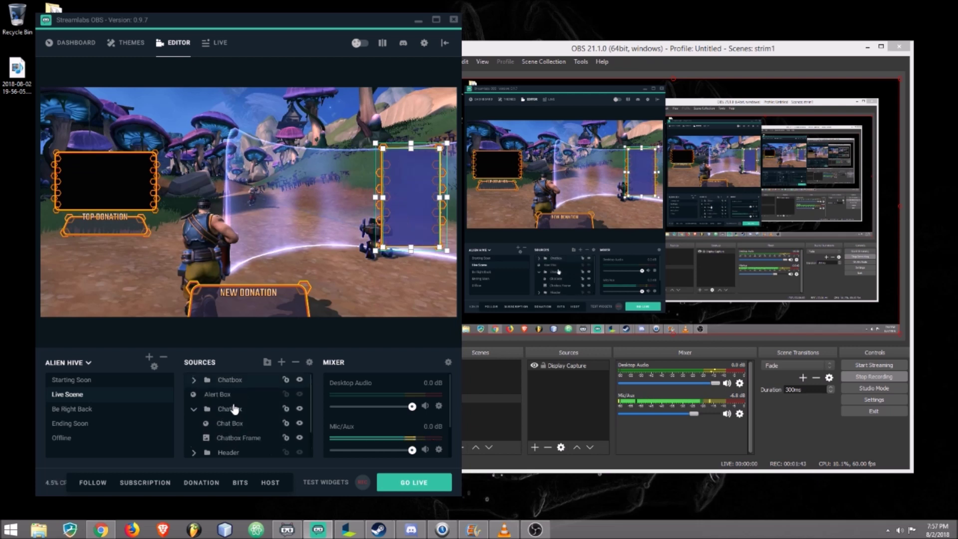
scroll(217, 420, down, 1)
click(208, 422)
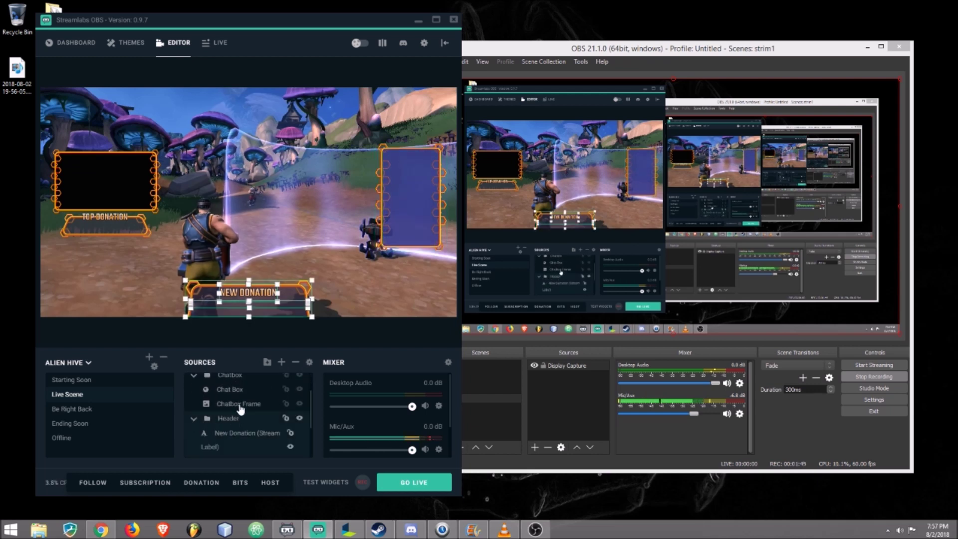
scroll(242, 407, down, 3)
scroll(246, 405, up, 3)
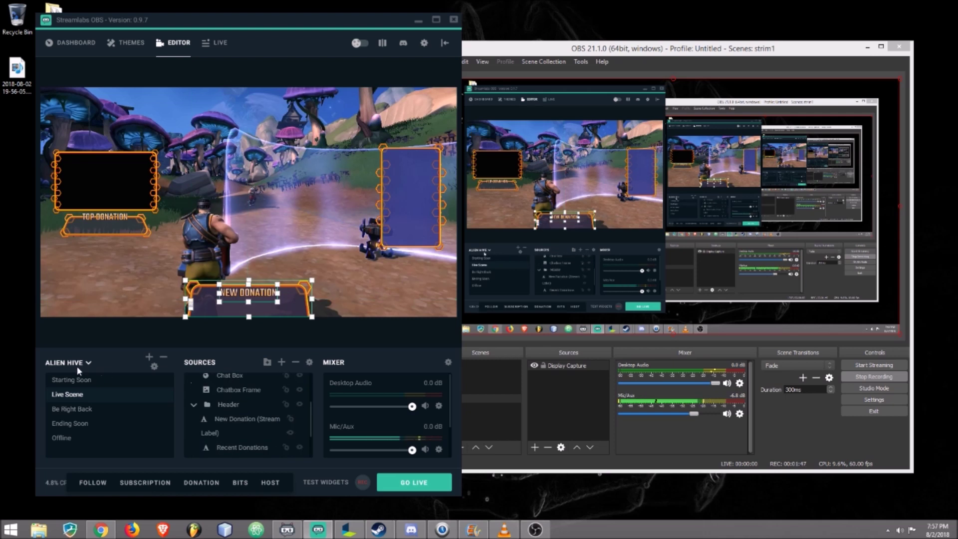
scroll(232, 412, up, 4)
click(234, 409)
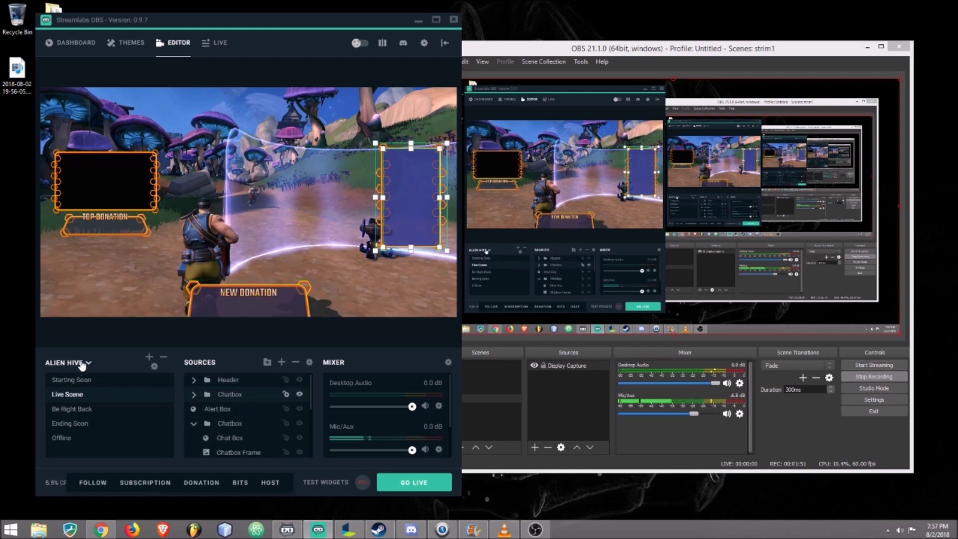
click(81, 364)
click(75, 432)
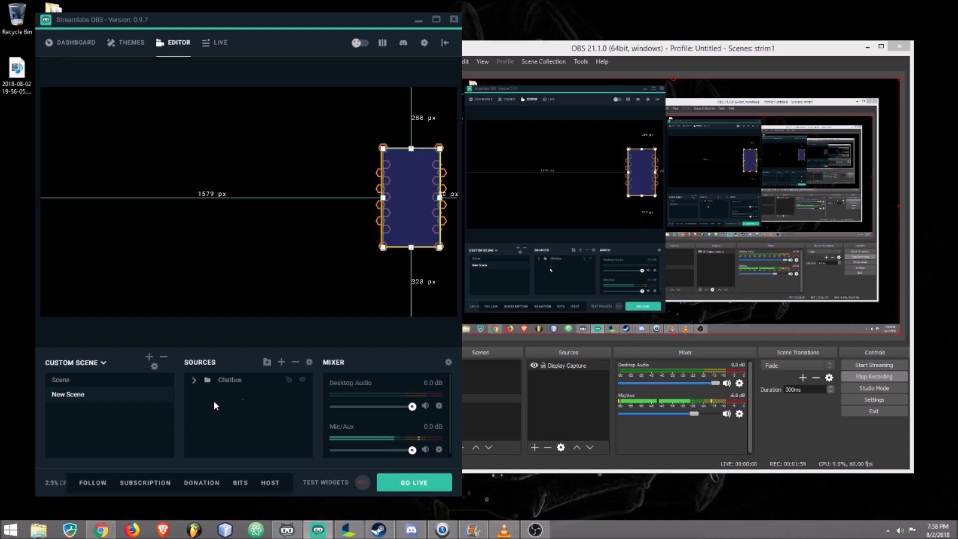
Deselect the Chatbox and switch to the Hydrogen Flare scene collection
click(302, 268)
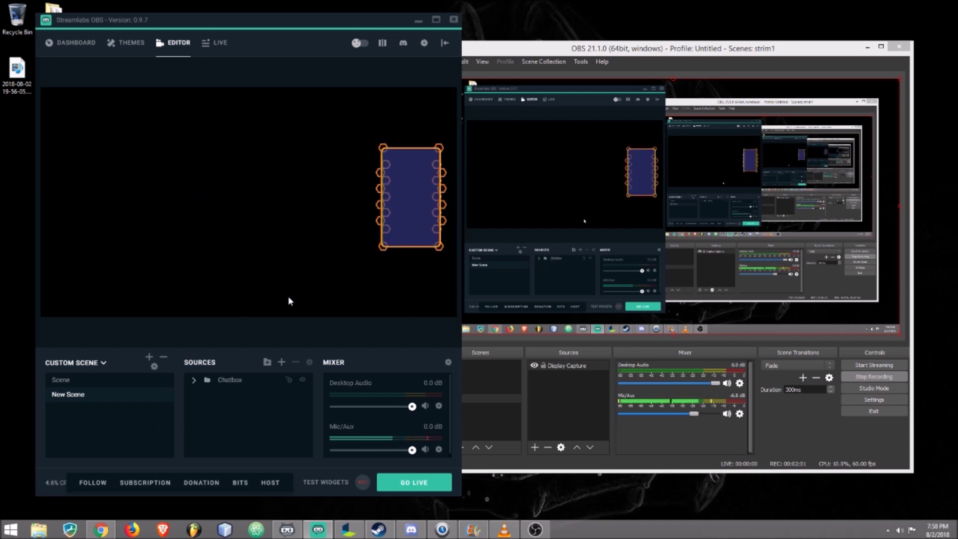
click(95, 365)
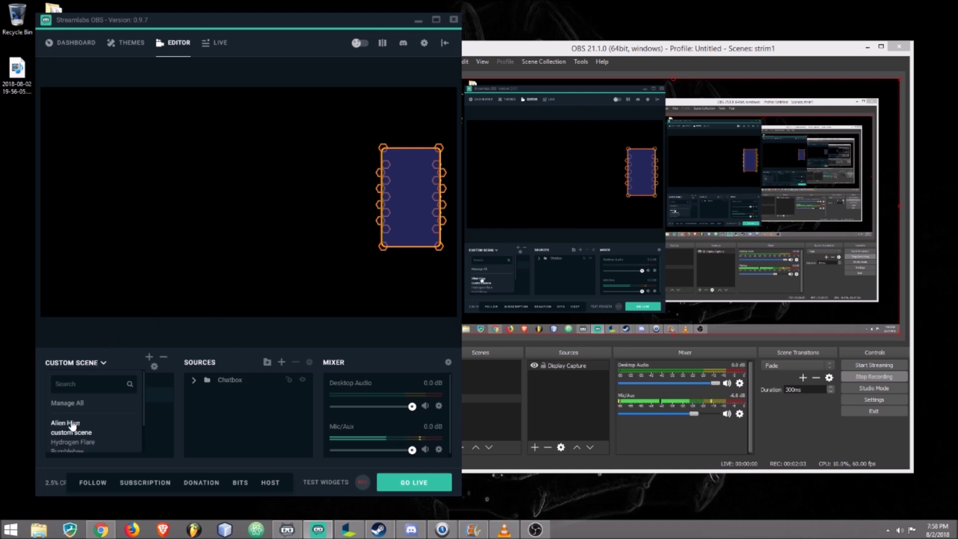
scroll(101, 411, down, 2)
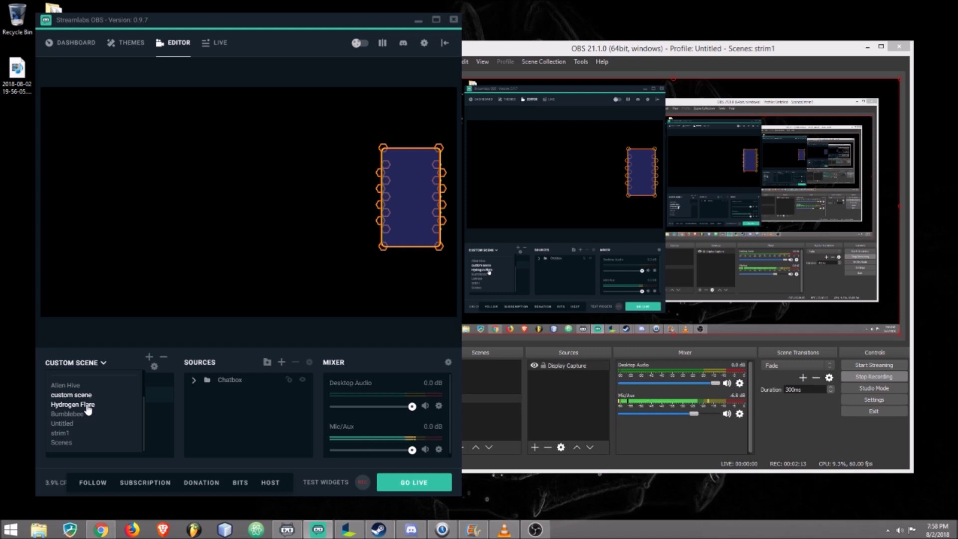
click(73, 404)
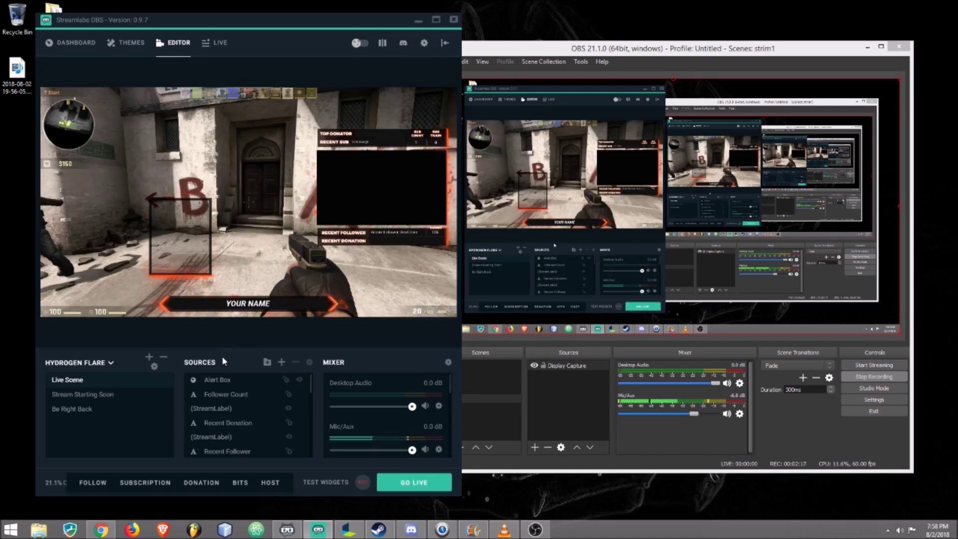
scroll(258, 401, down, 5)
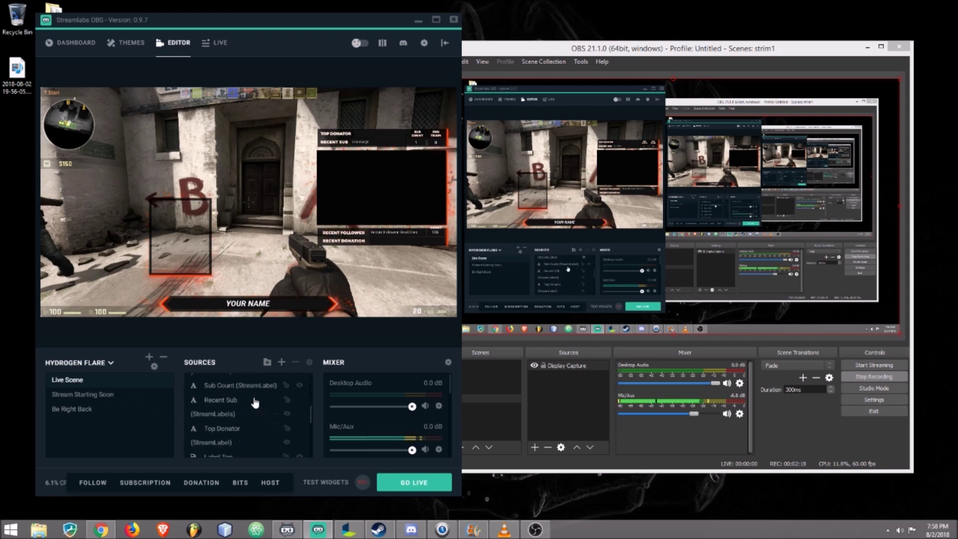
scroll(254, 402, up, 5)
mouse_move(225, 408)
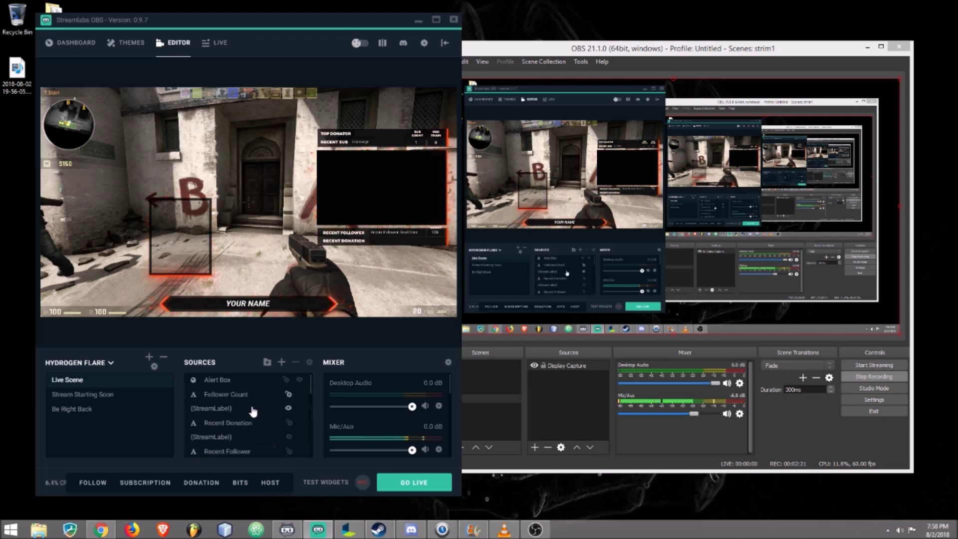
Multi-select Hydrogen Flare's labels, overlay frame, webcam frame, header and background sources
click(243, 382)
click(245, 396)
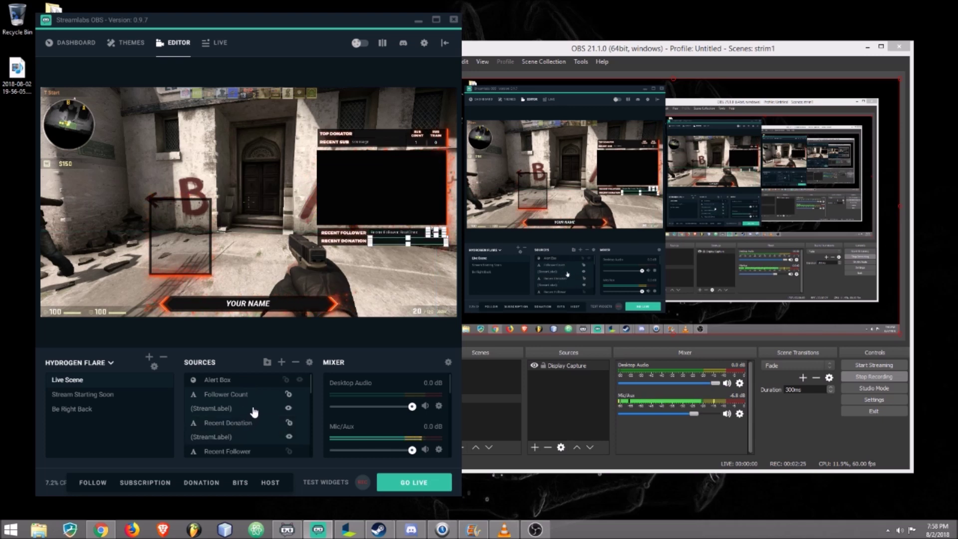
scroll(241, 420, down, 2)
click(249, 434)
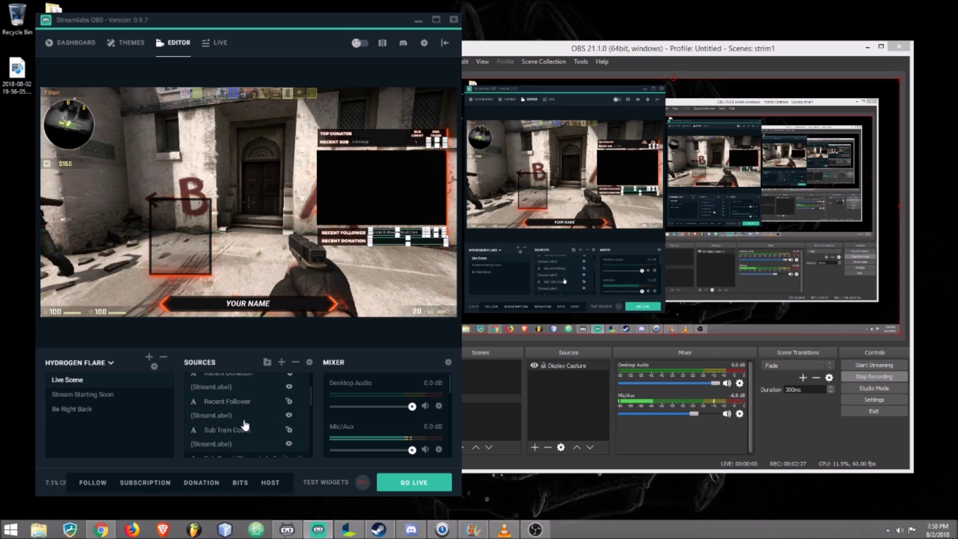
scroll(247, 401, down, 2)
click(248, 413)
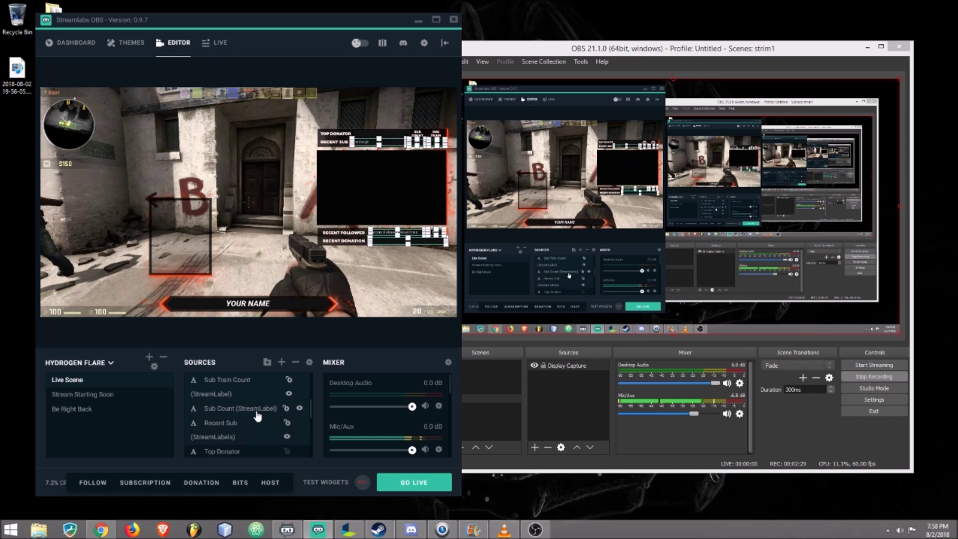
scroll(255, 413, down, 3)
click(241, 444)
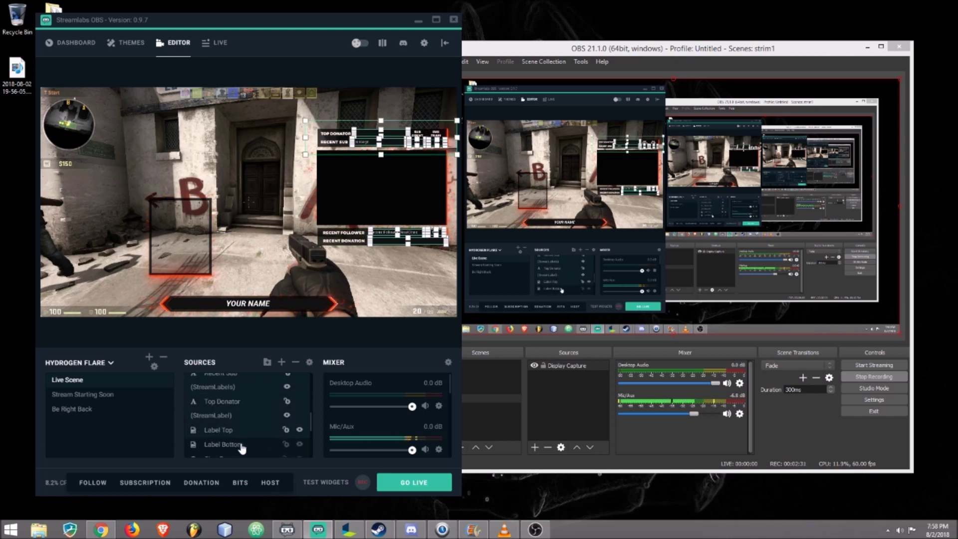
scroll(252, 422, down, 3)
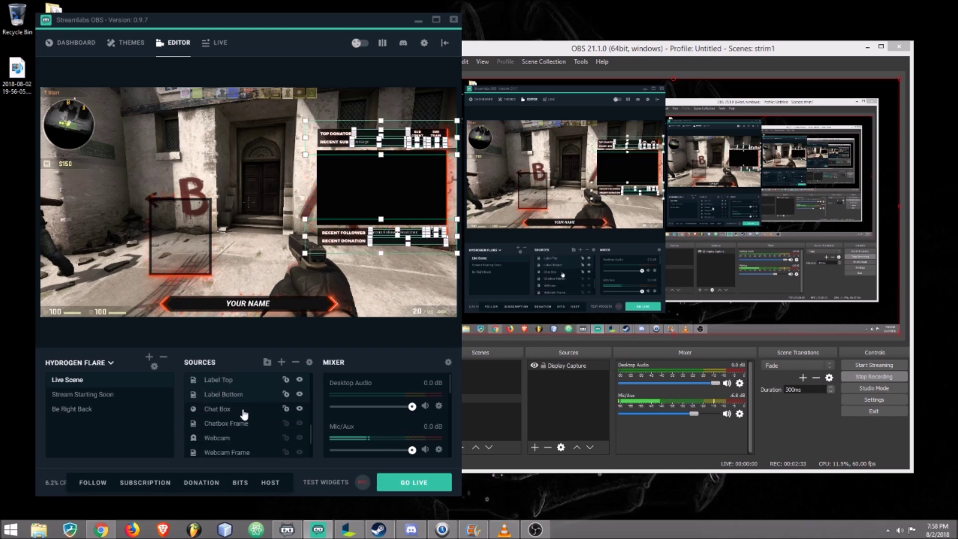
scroll(249, 396, down, 3)
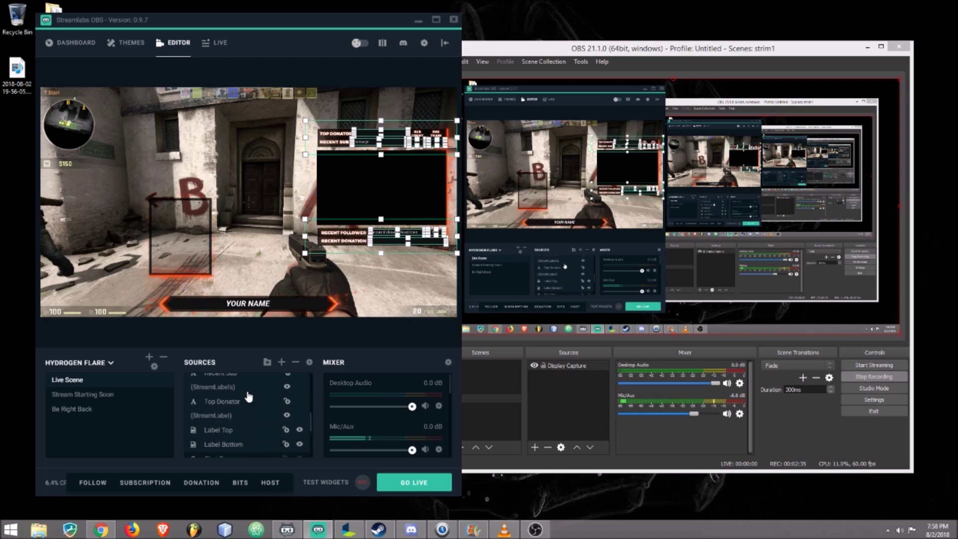
scroll(249, 396, down, 3)
scroll(250, 396, down, 3)
scroll(249, 395, down, 2)
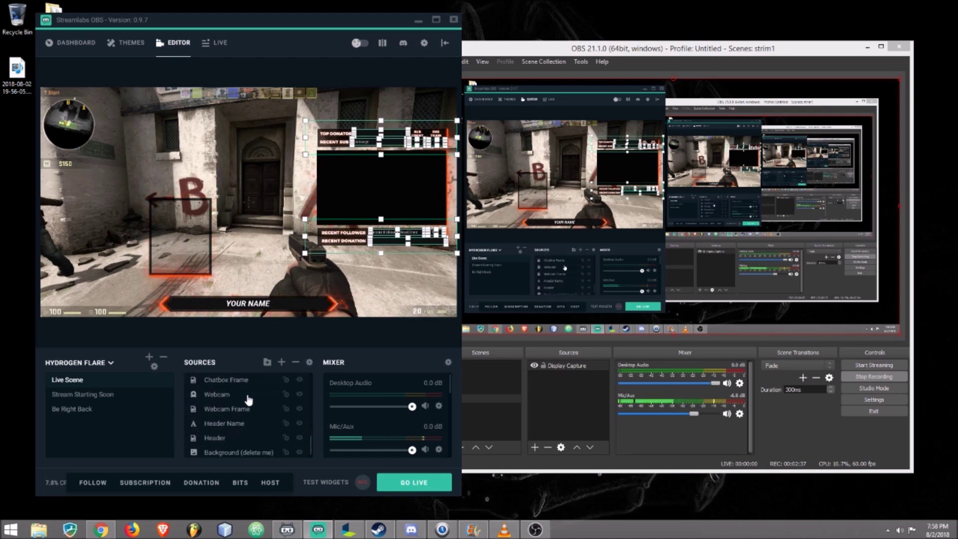
scroll(240, 401, down, 2)
click(234, 407)
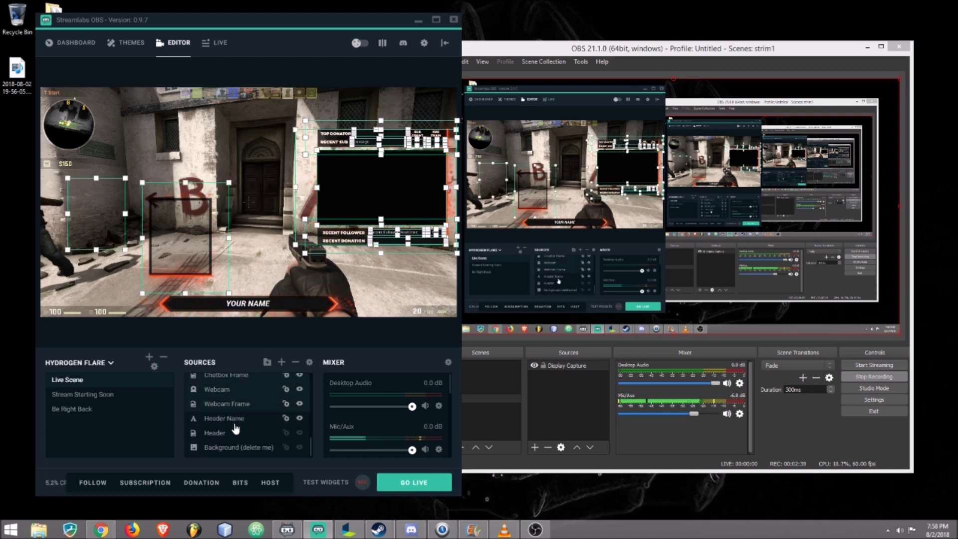
ctrl+click(240, 420)
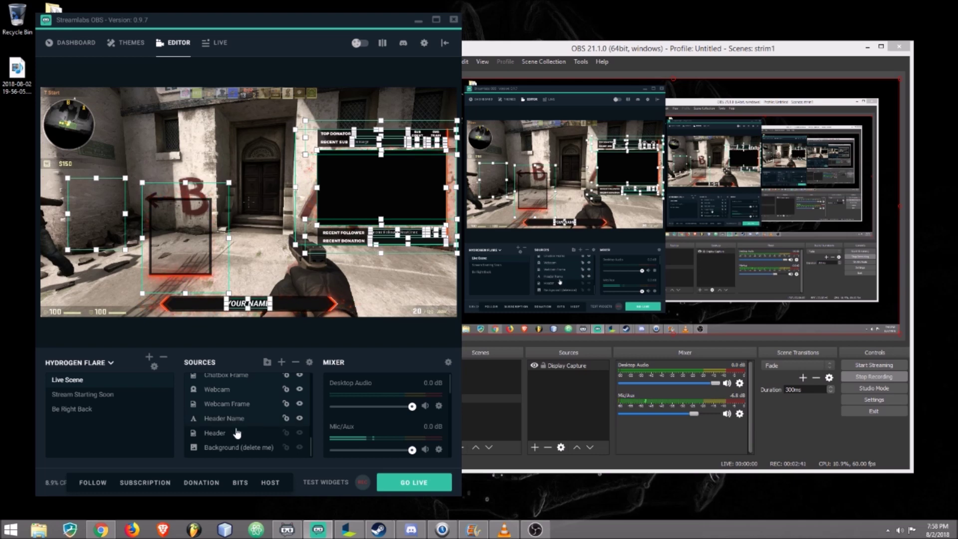
ctrl+click(235, 434)
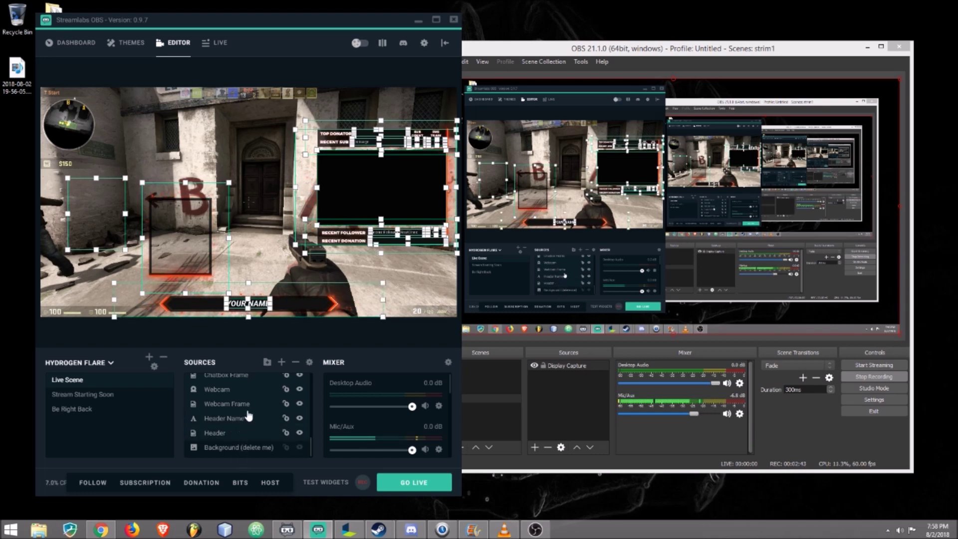
scroll(244, 423, up, 1)
scroll(248, 417, down, 1)
ctrl+click(236, 446)
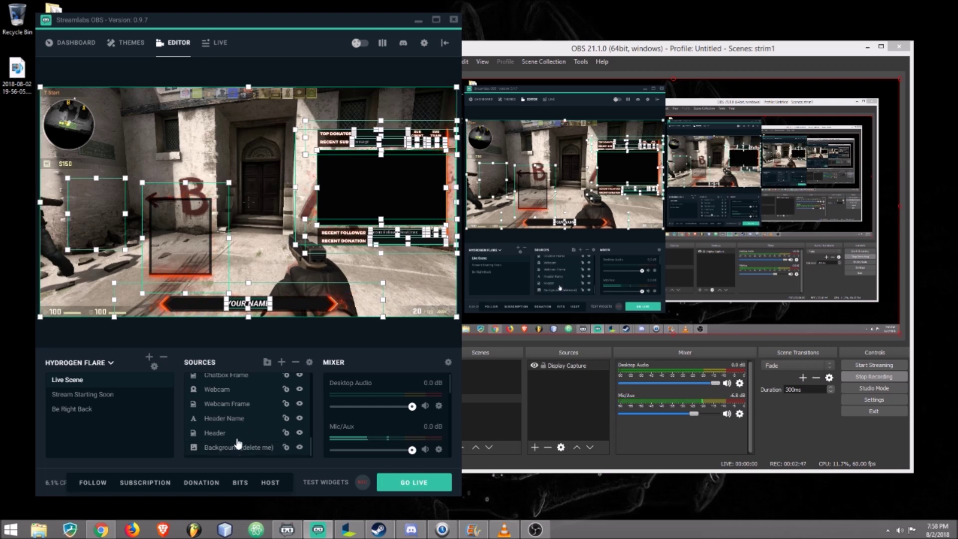
right_click(222, 405)
Paste a second Chatbox into custom scene's sources, then switch to Bumblebee
click(86, 363)
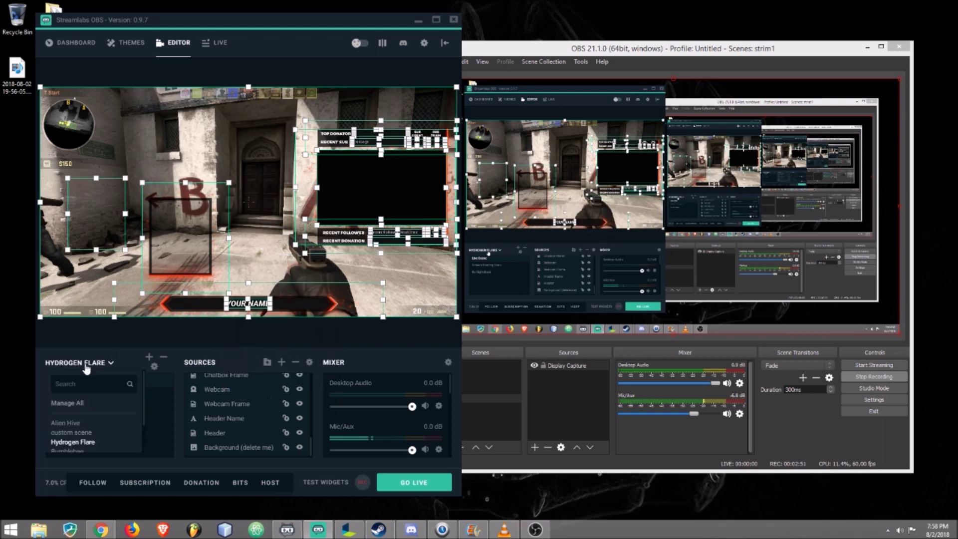
click(71, 432)
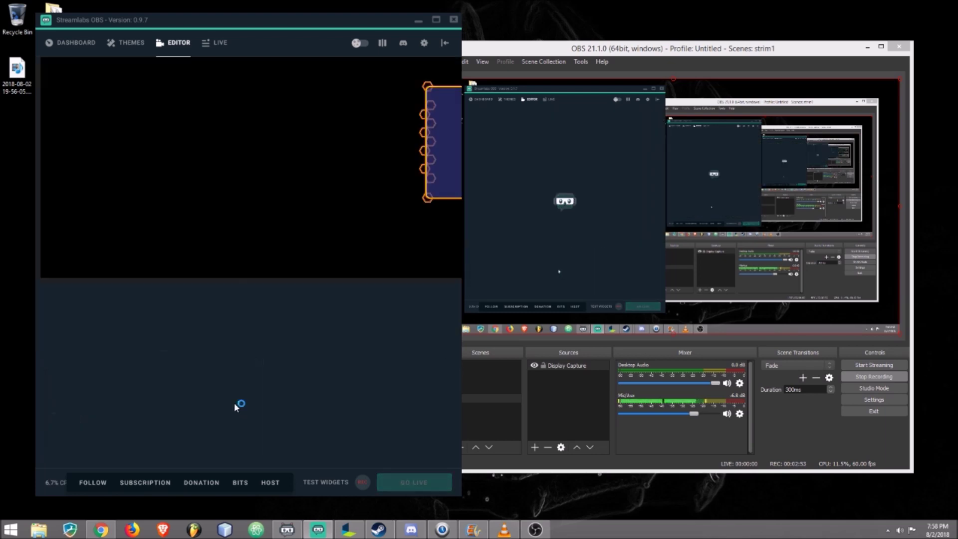
right_click(227, 404)
click(244, 411)
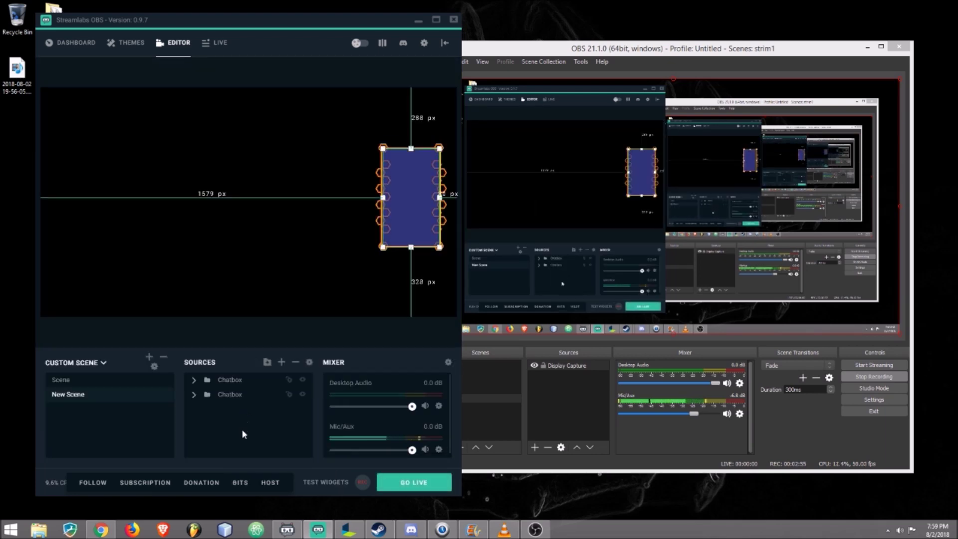
click(252, 384)
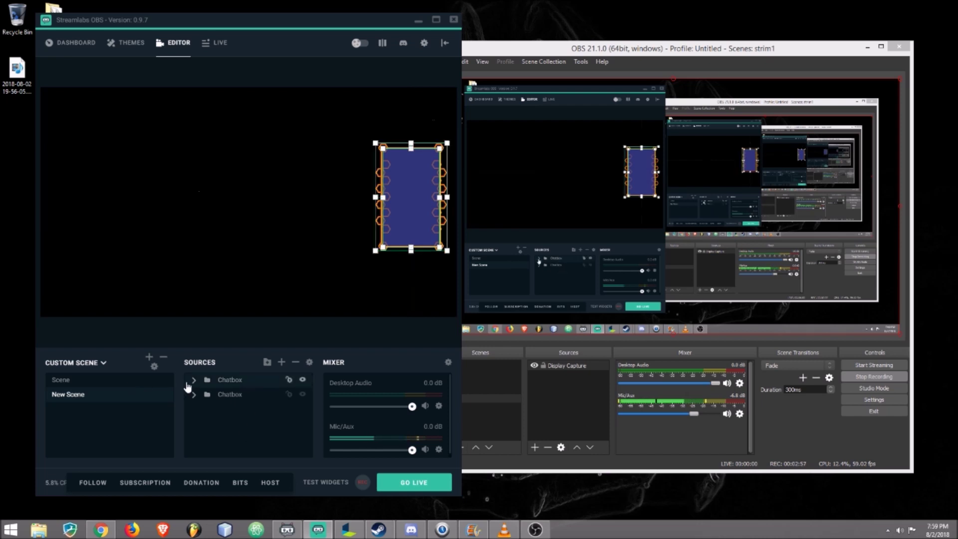
click(87, 365)
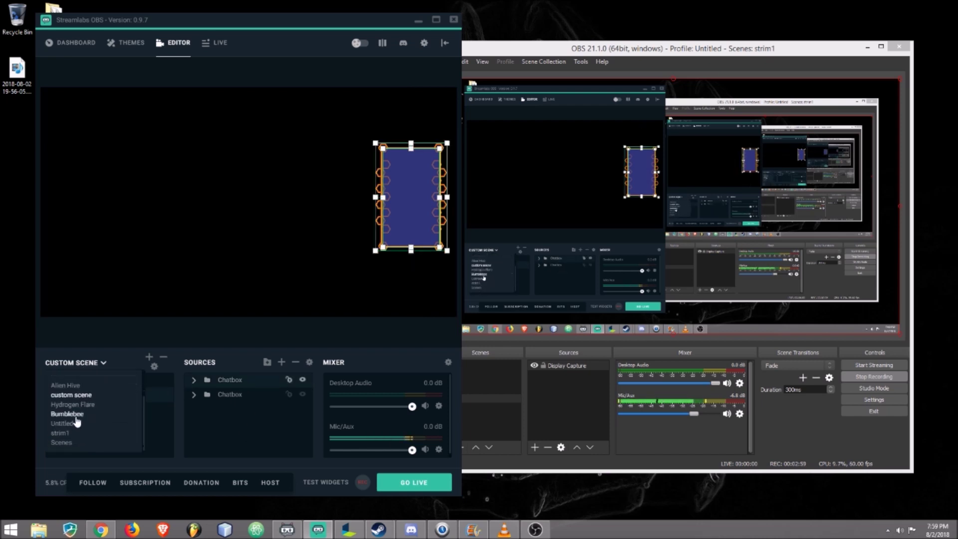
click(73, 422)
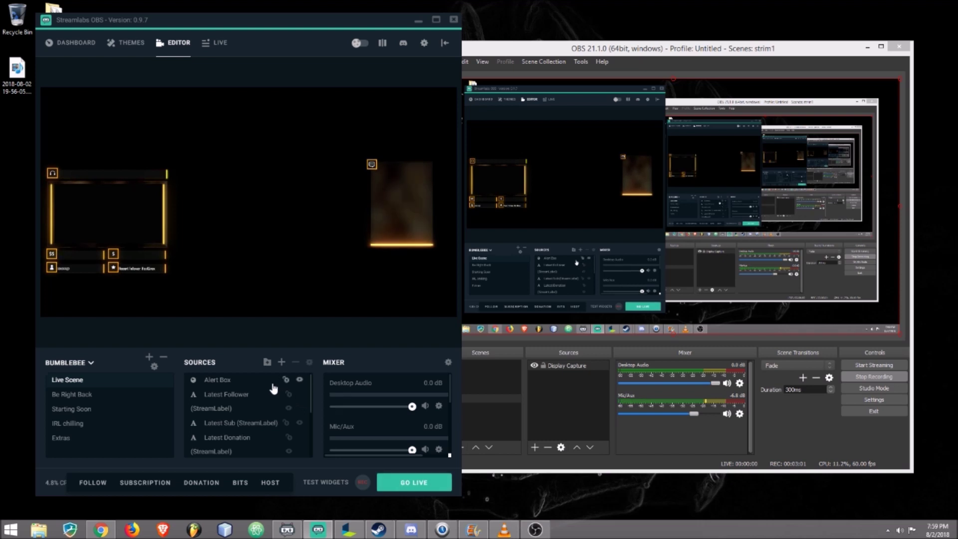
Return to Bumblebee's Live Scene and select its large left-hand webcam frame
click(91, 393)
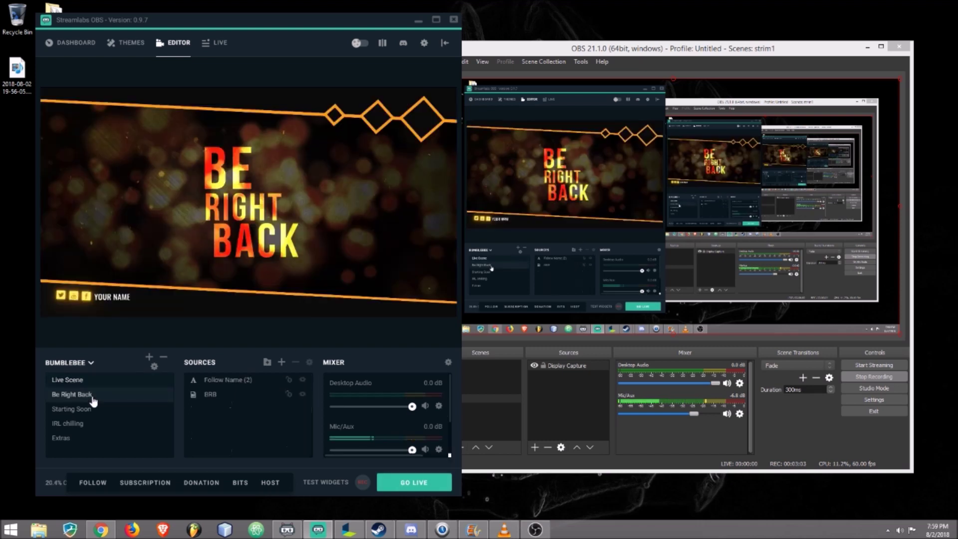
click(83, 379)
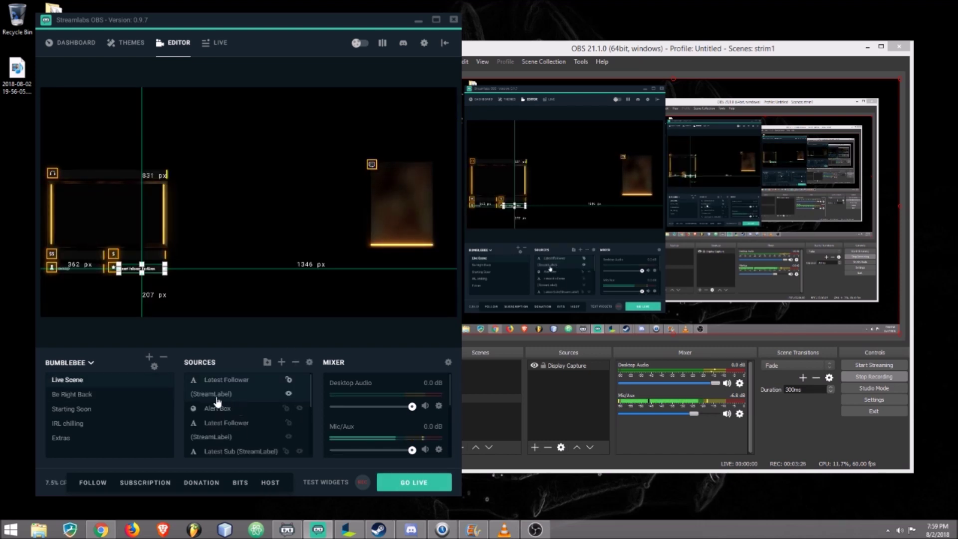
click(225, 408)
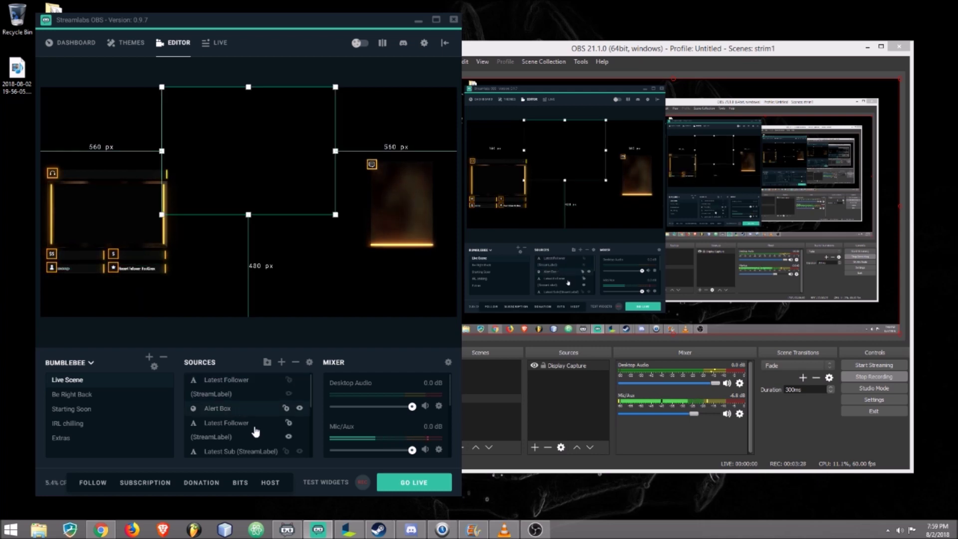
scroll(255, 431, up, 1)
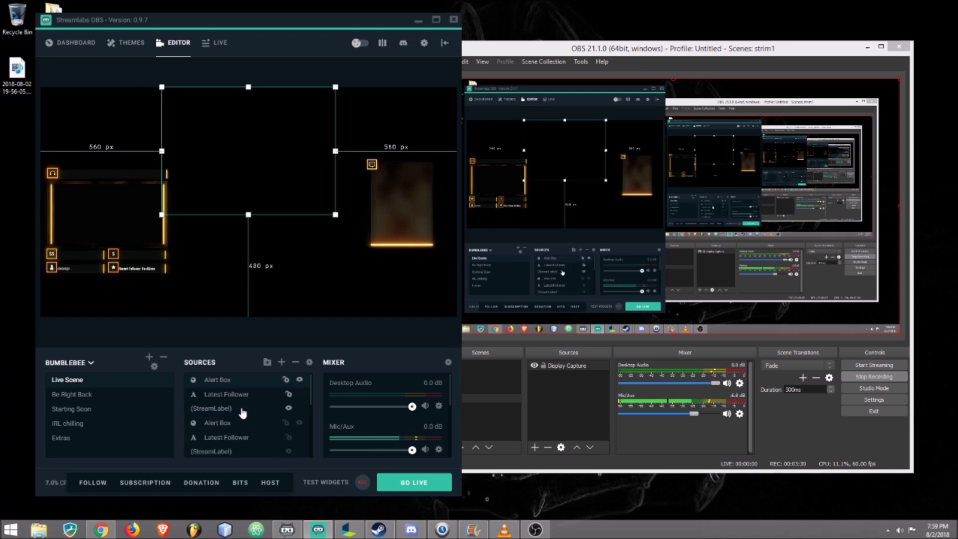
scroll(243, 417, down, 1)
scroll(242, 420, down, 2)
click(241, 408)
click(235, 430)
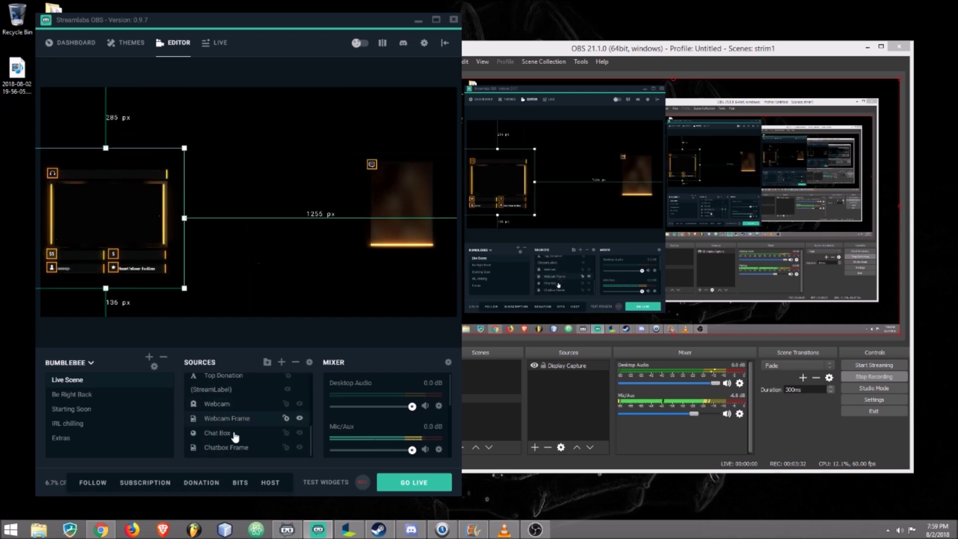
click(236, 422)
click(239, 418)
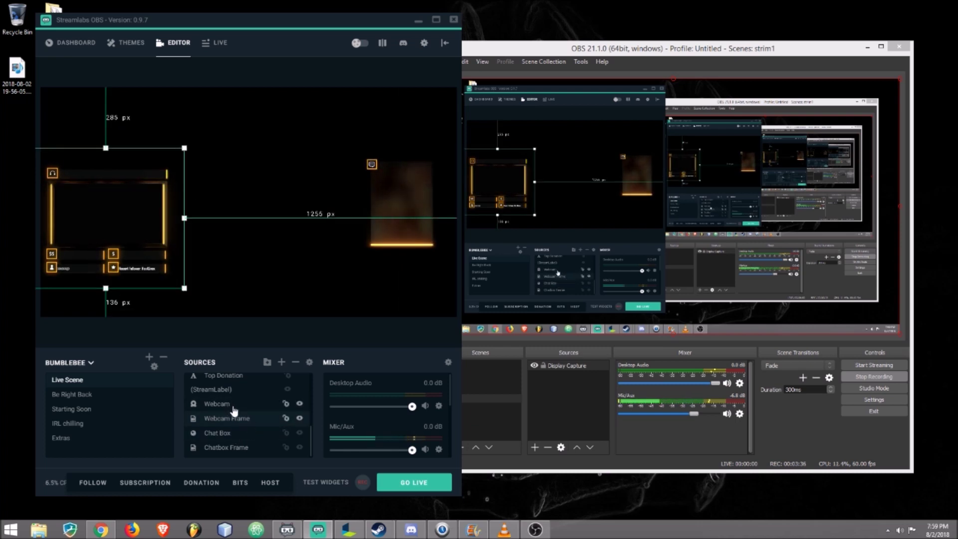
Add the Webcam, stream labels, Latest Donation label and webcam frame to the selection
click(234, 409)
mouse_move(226, 433)
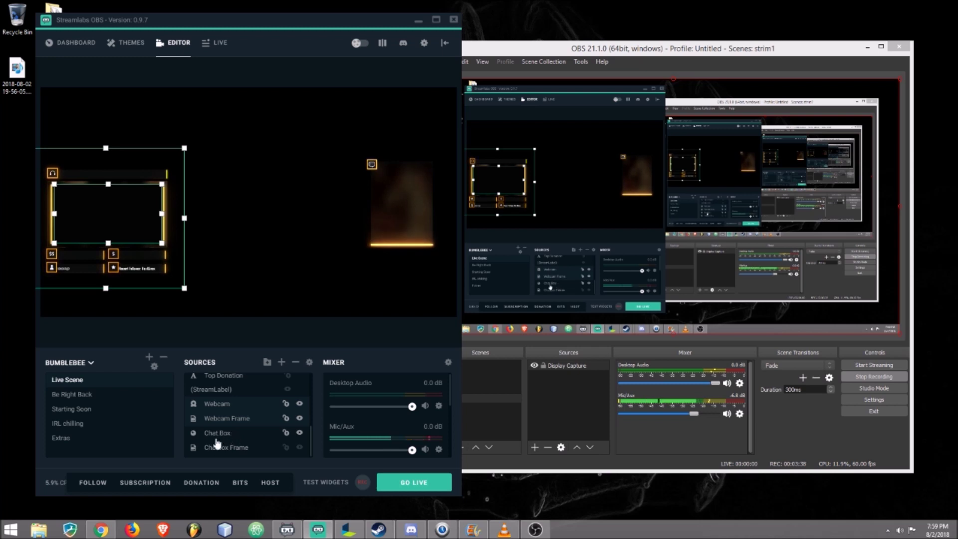
scroll(244, 447, up, 1)
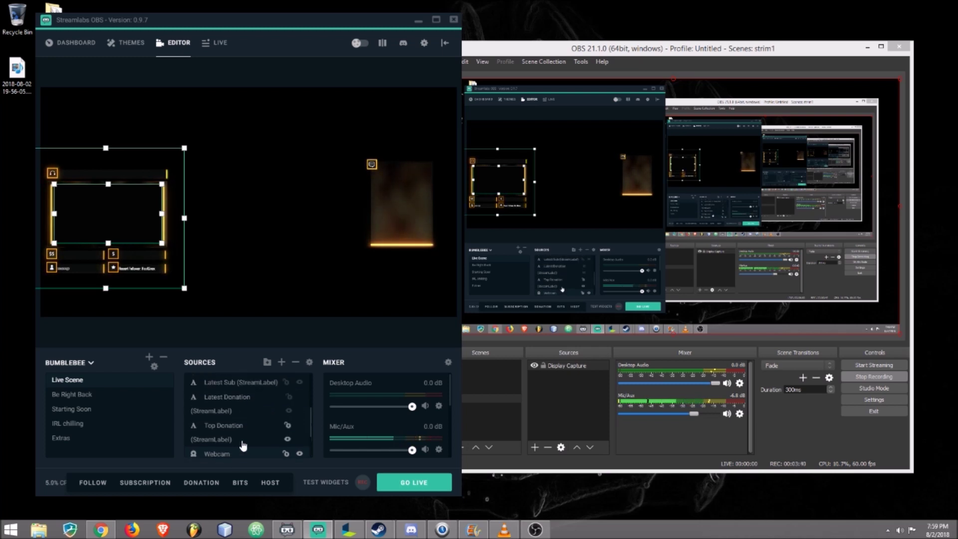
click(239, 437)
scroll(234, 441, up, 3)
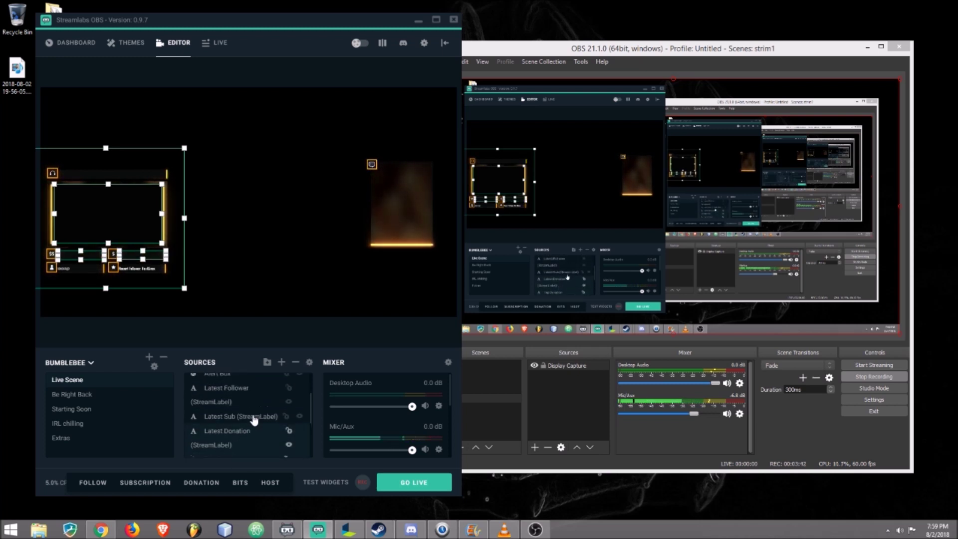
click(235, 416)
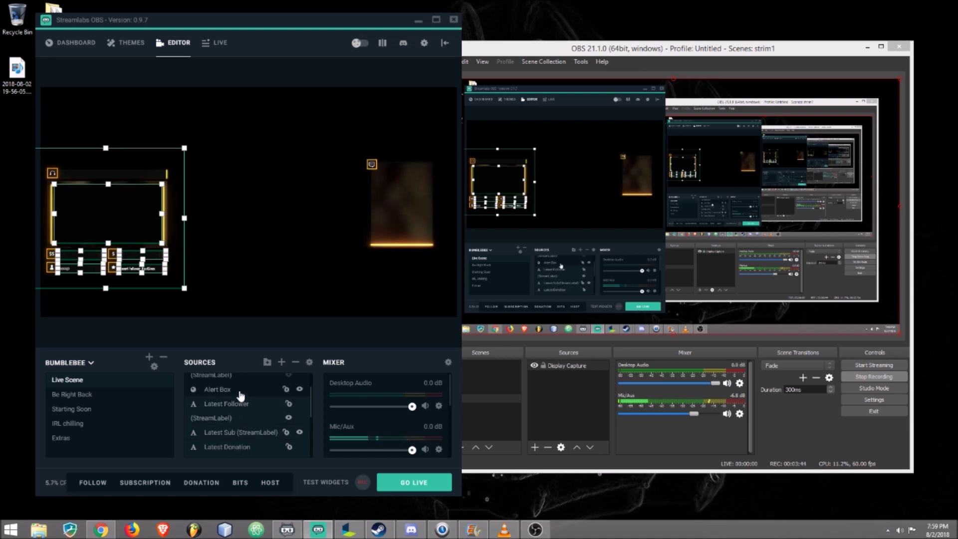
scroll(239, 418, up, 2)
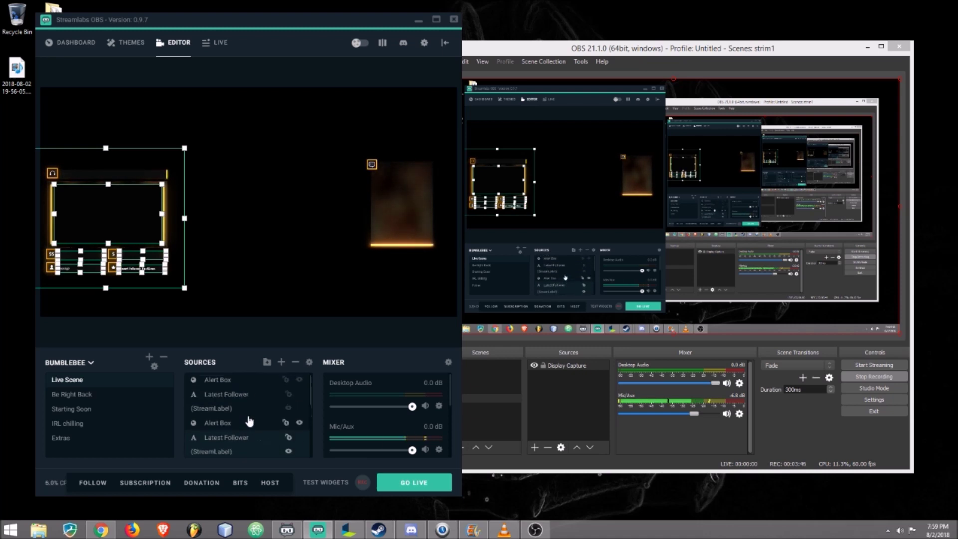
ctrl+click(235, 404)
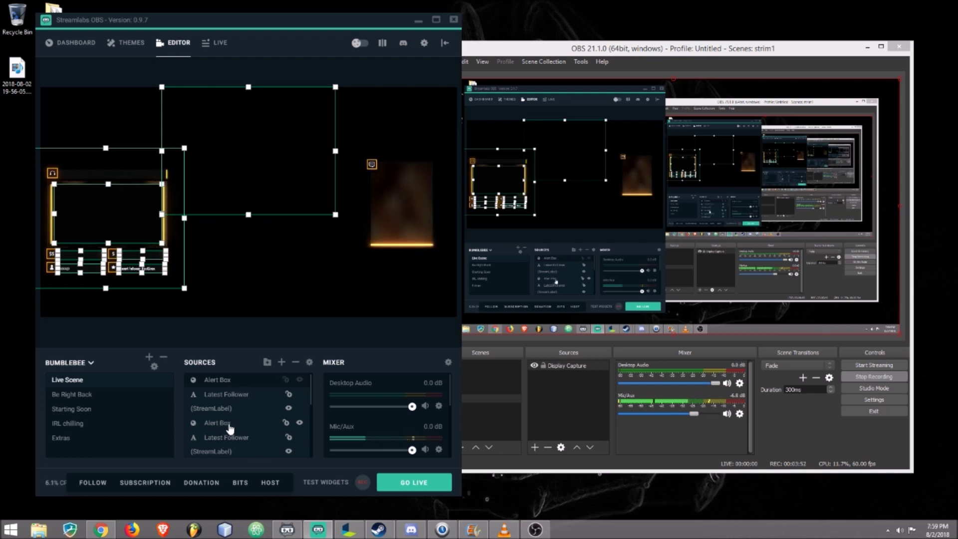
click(230, 429)
scroll(233, 420, down, 2)
click(234, 398)
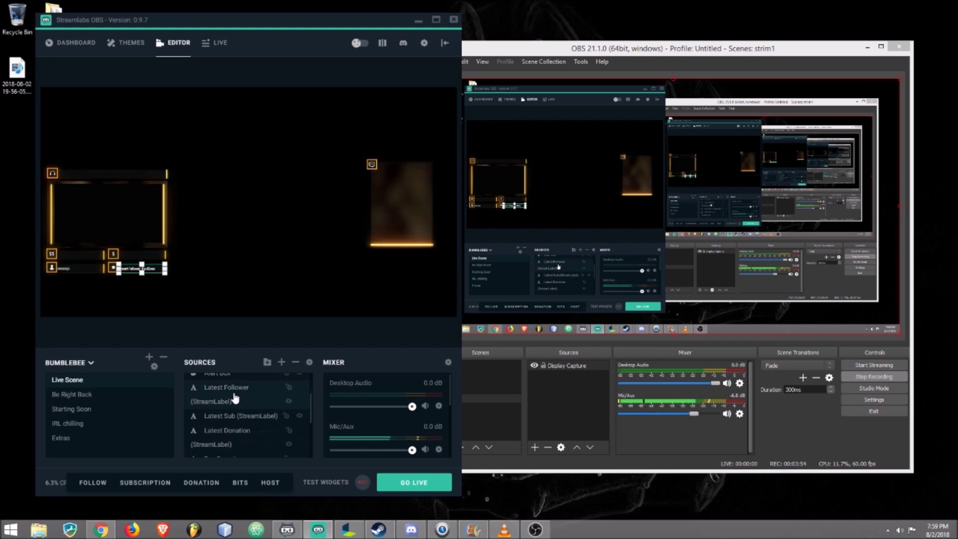
scroll(238, 397, down, 3)
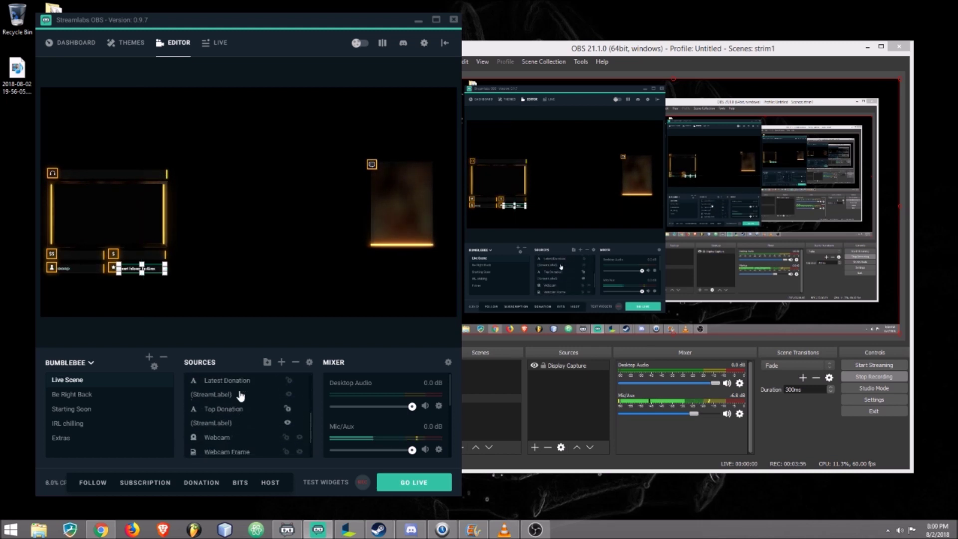
scroll(239, 396, up, 2)
ctrl+click(235, 448)
scroll(247, 427, down, 2)
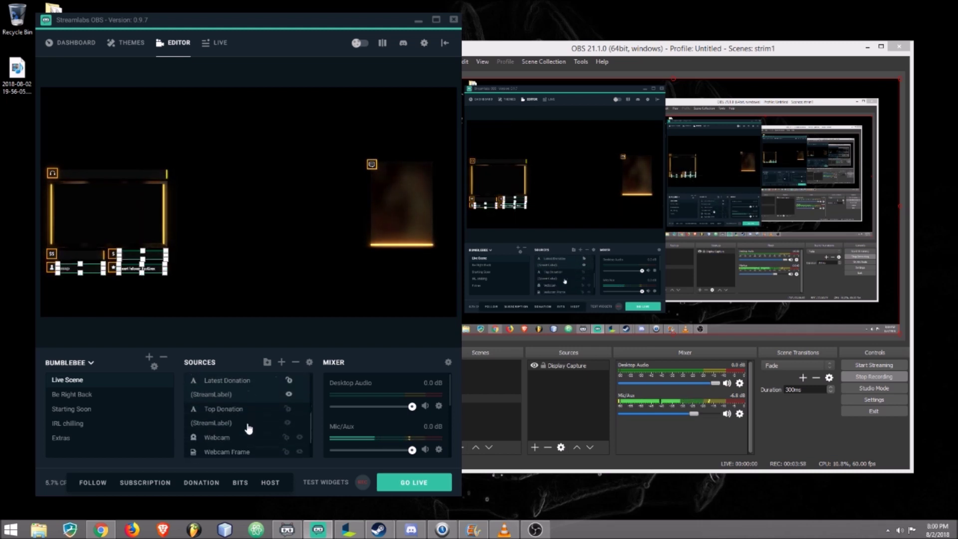
scroll(248, 428, down, 1)
ctrl+click(241, 433)
Copy the selected Bumblebee webcam and label sources into custom scene's clipboard and switch there
right_click(231, 400)
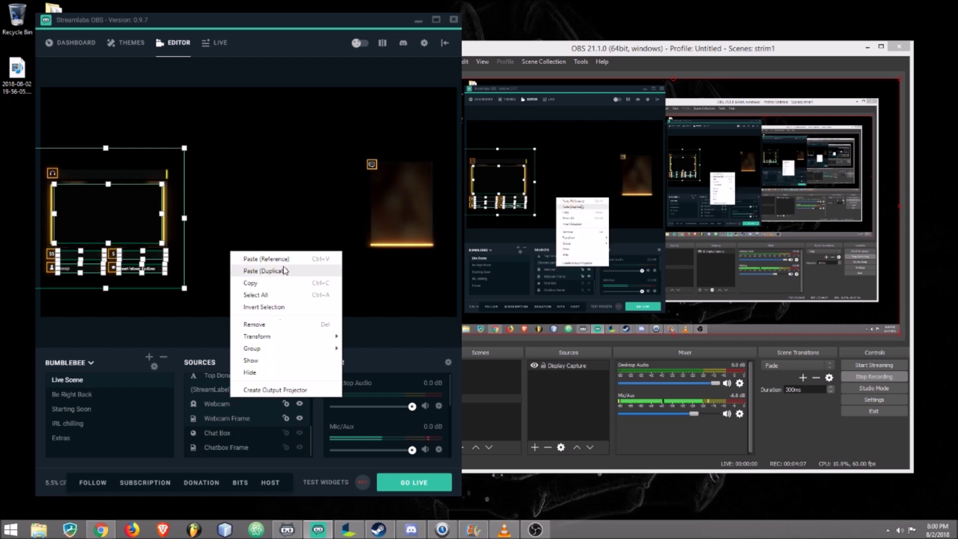
click(278, 285)
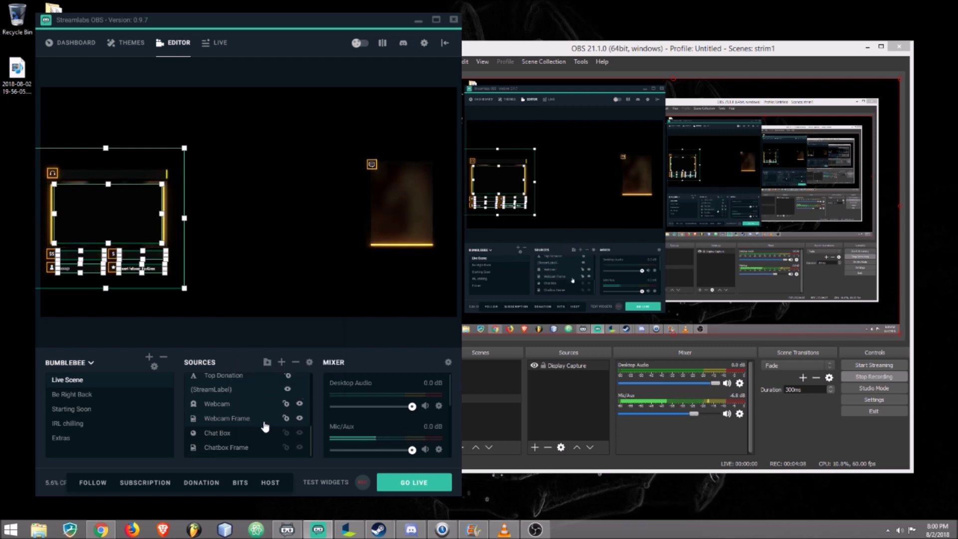
click(75, 362)
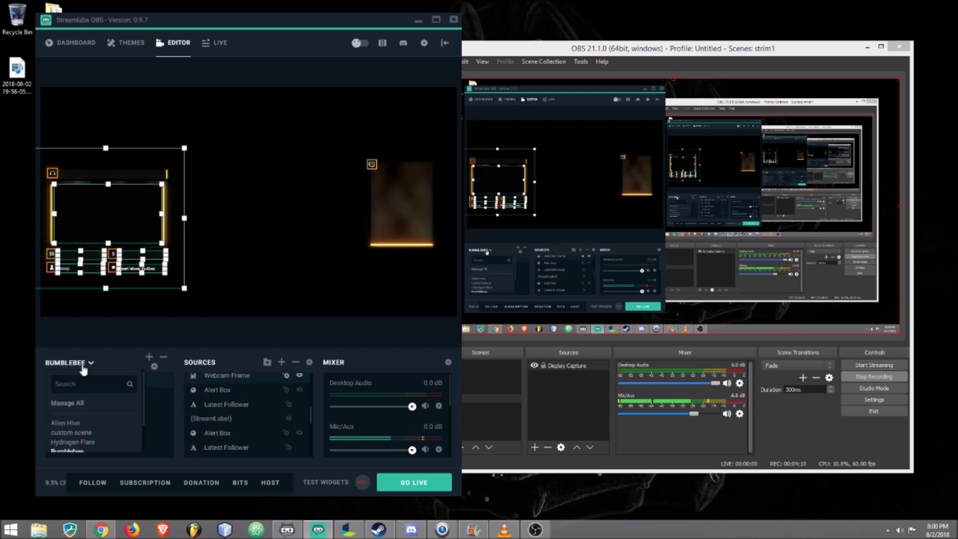
click(68, 434)
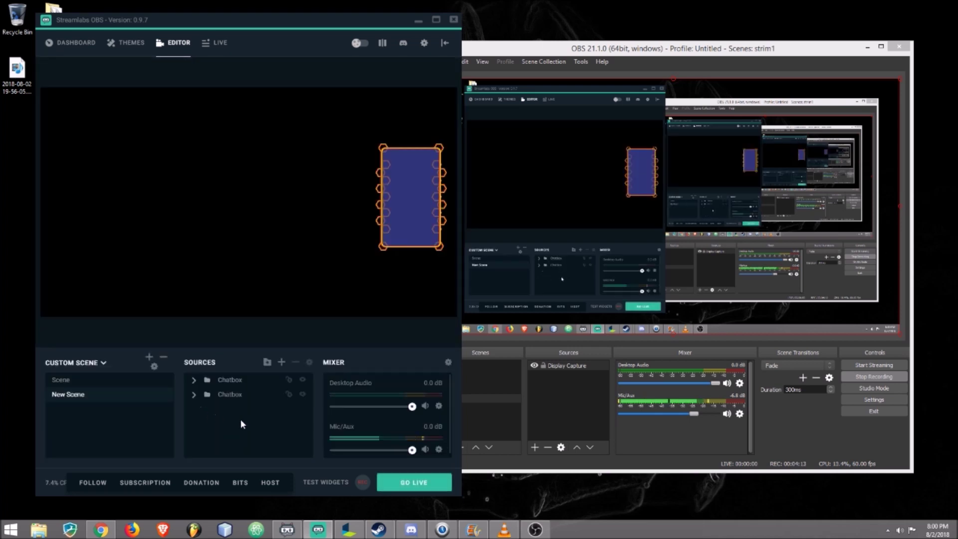
Delete the duplicate Chatbox and paste the copied webcam, frame and labels
key(Delete)
key(Return)
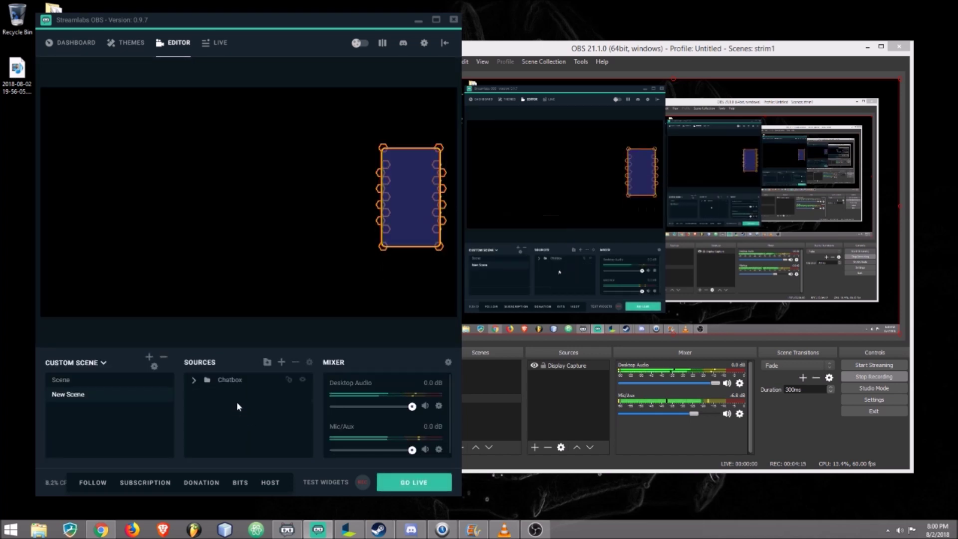
right_click(238, 405)
click(200, 407)
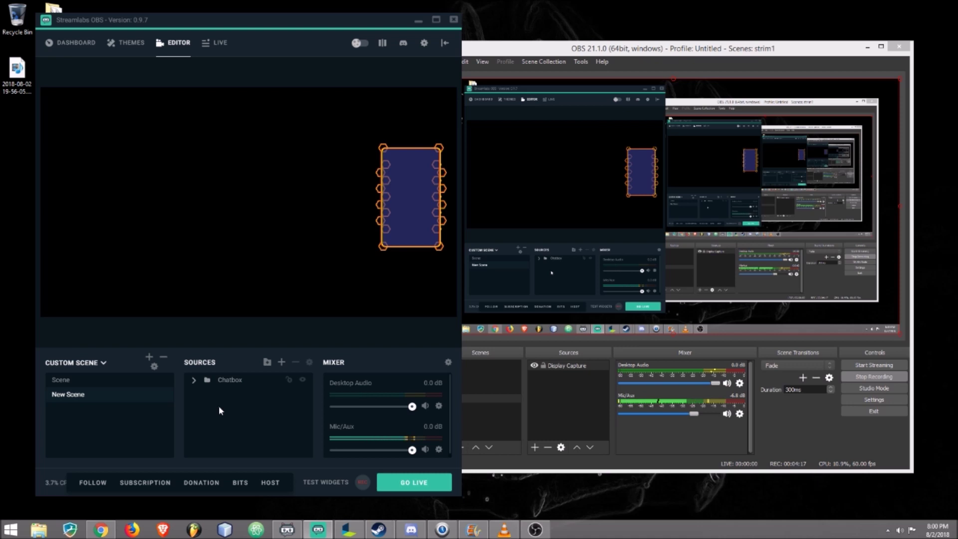
click(218, 406)
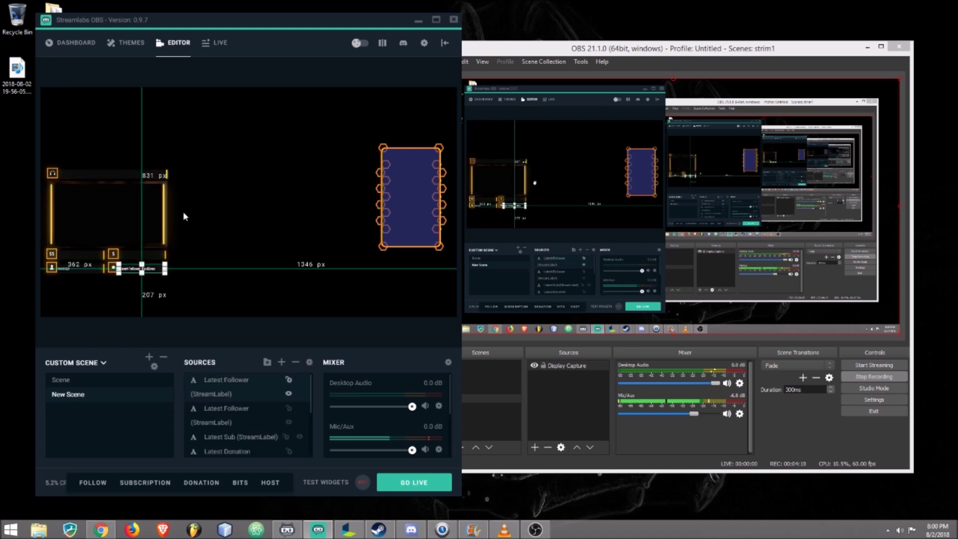
click(86, 306)
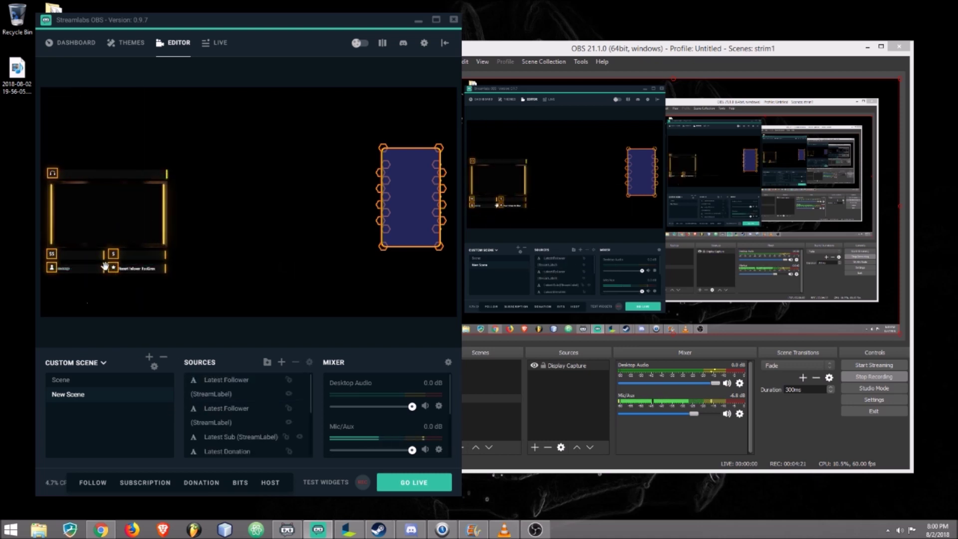
click(233, 406)
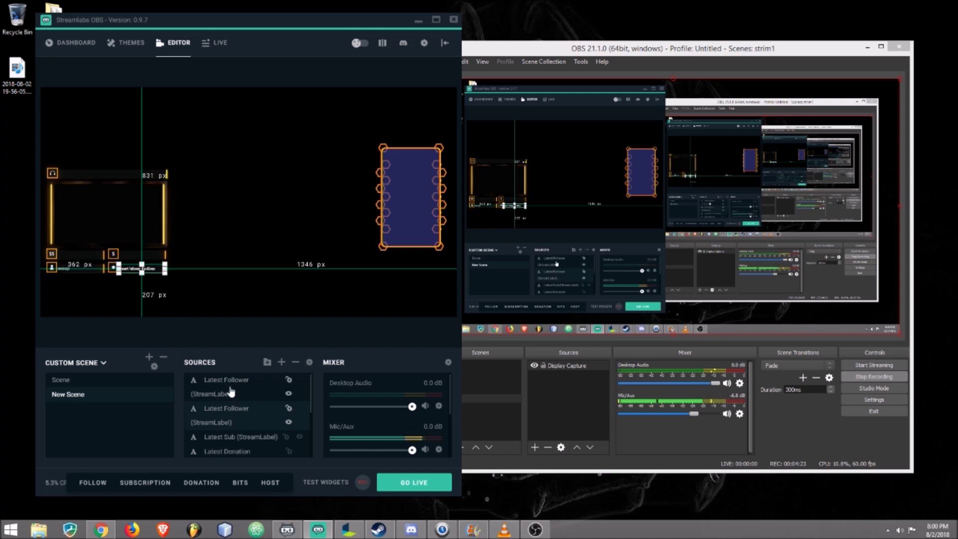
click(130, 292)
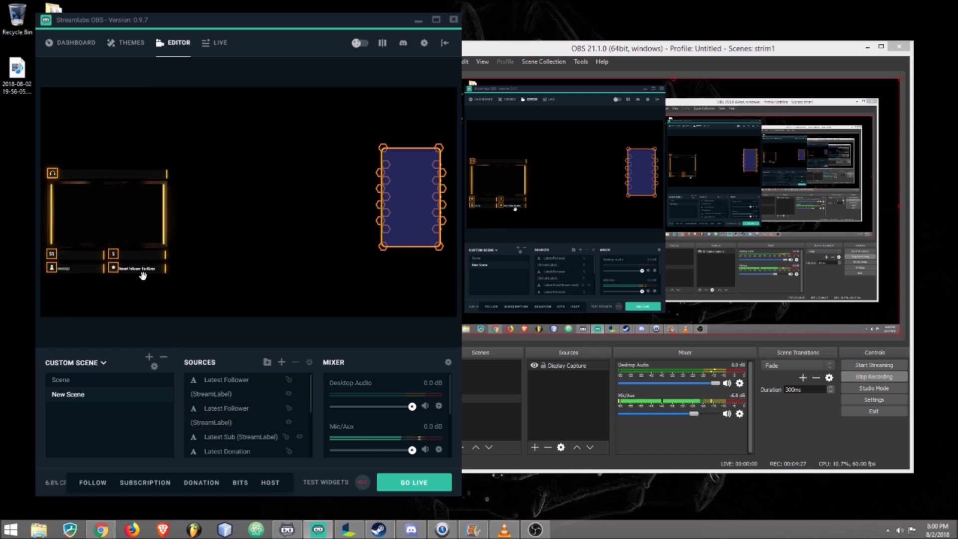
scroll(232, 405, down, 2)
scroll(246, 411, down, 2)
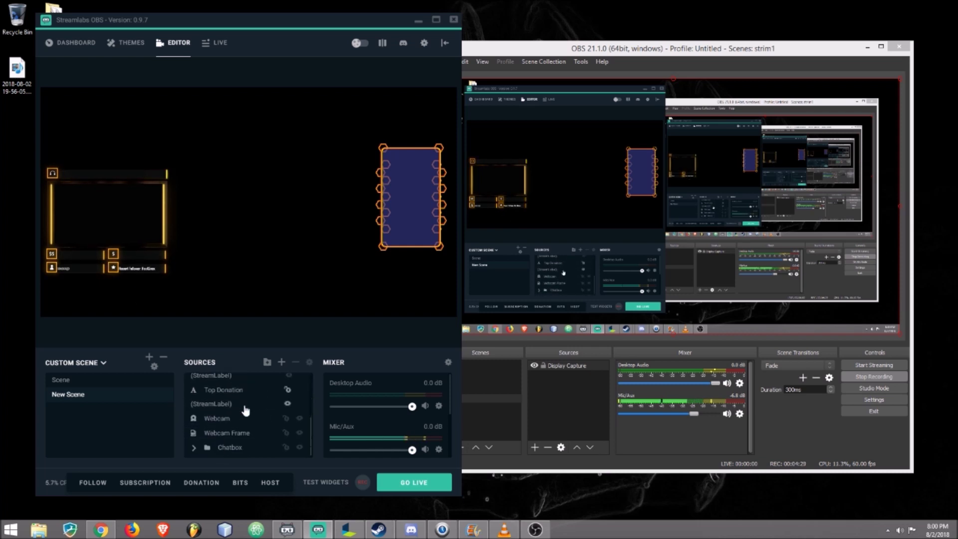
Check the scene collection list without switching and select a follower label
click(75, 362)
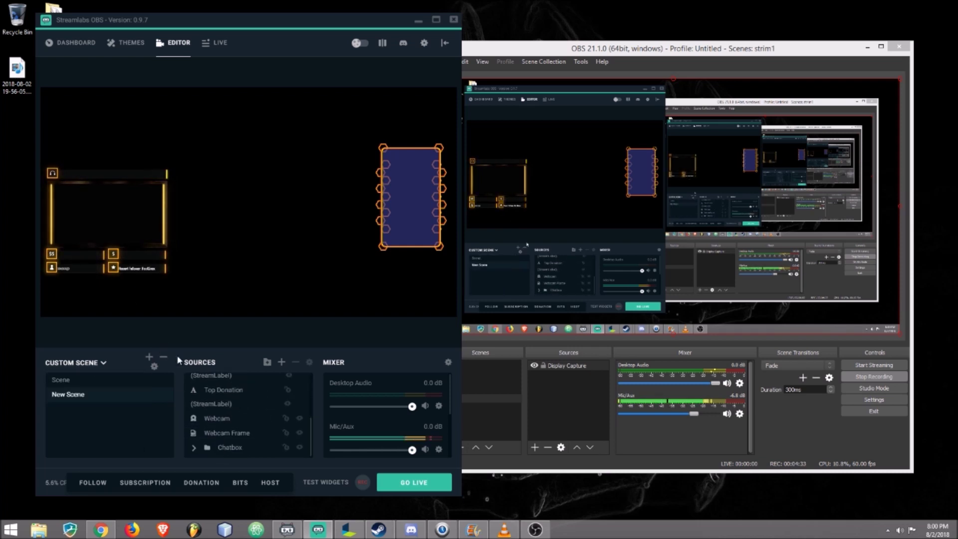
click(90, 365)
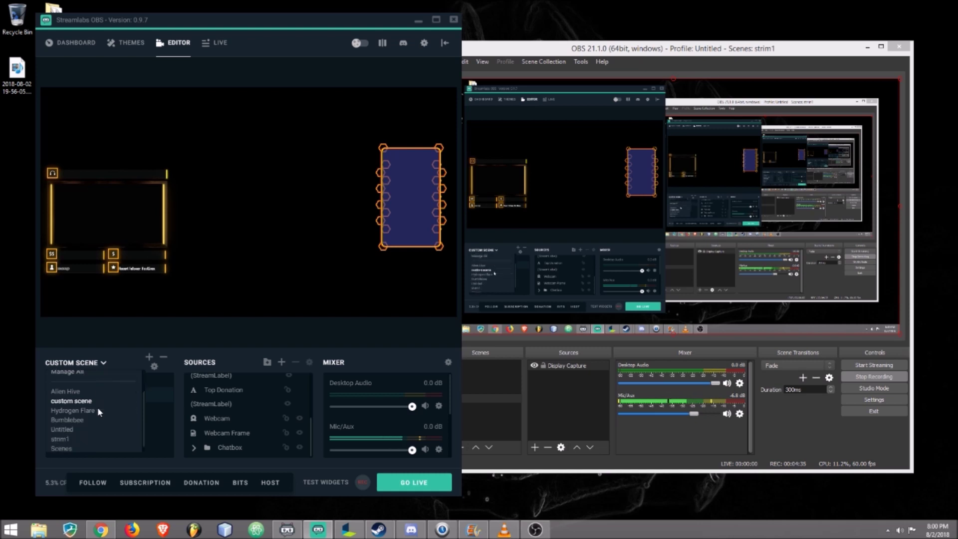
click(89, 416)
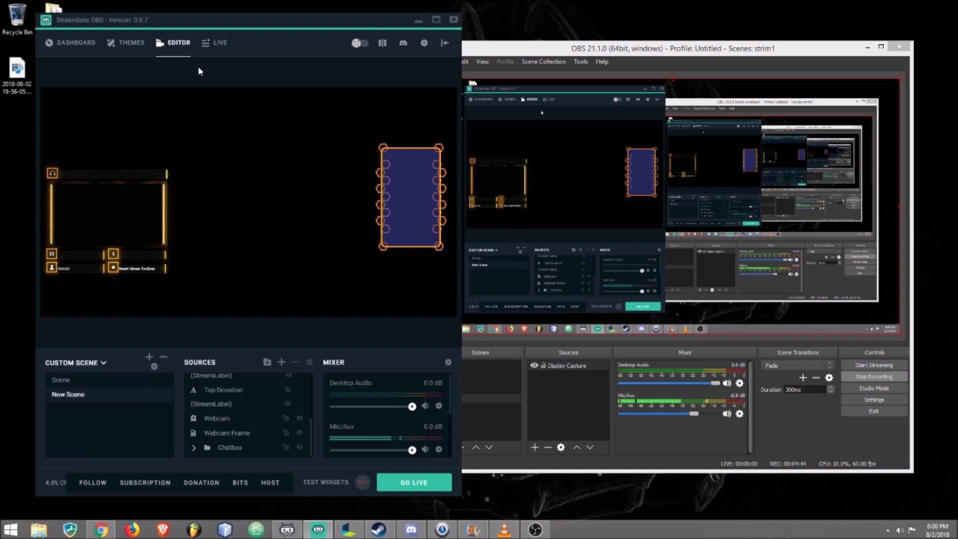
click(247, 394)
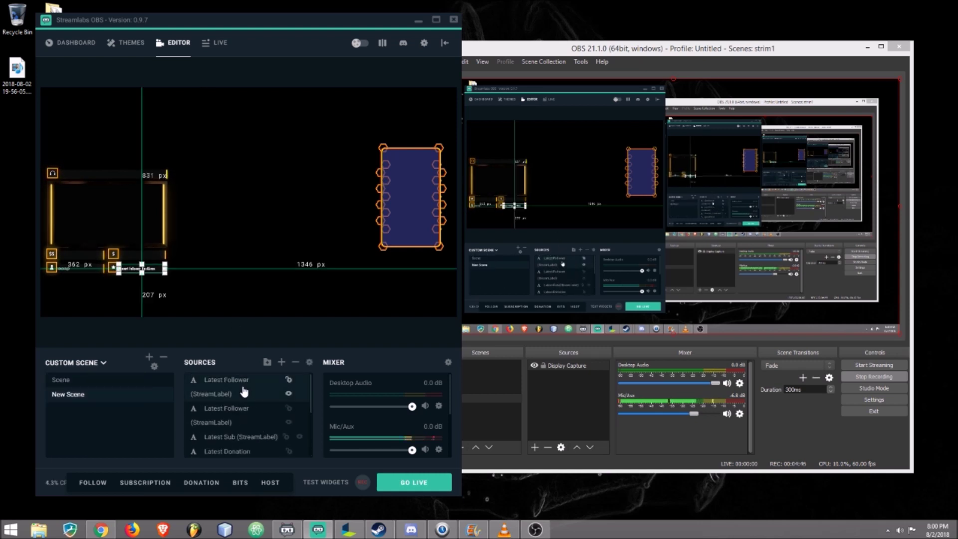
Create a 'webcam/labels' folder and move the webcam frame and labels into it
click(267, 363)
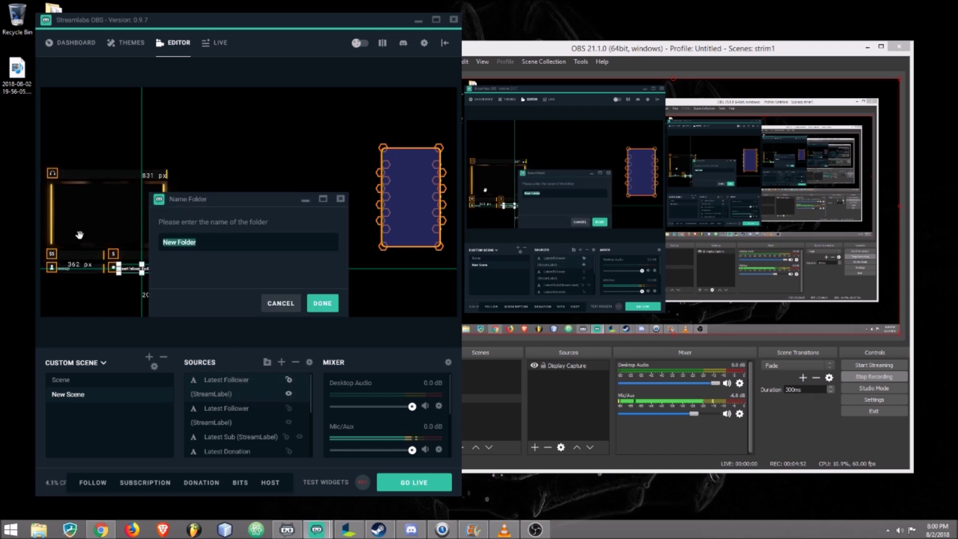
key(Return)
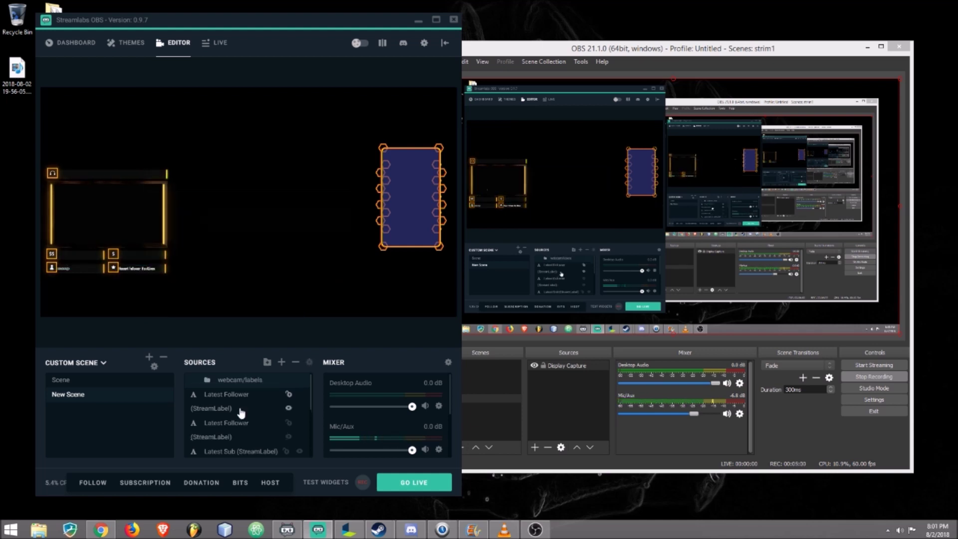
scroll(243, 412, down, 2)
scroll(244, 410, down, 2)
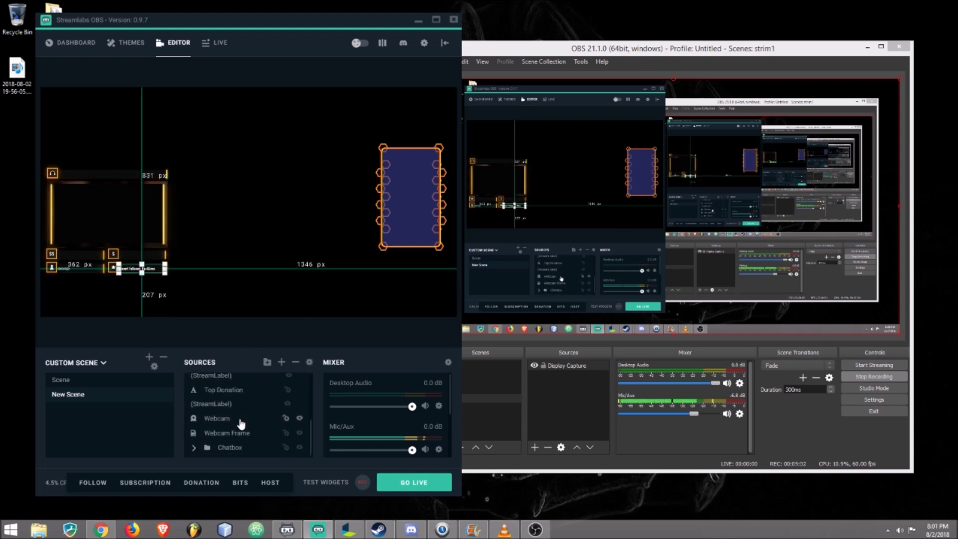
shift+click(231, 437)
scroll(235, 419, up, 2)
scroll(242, 417, up, 2)
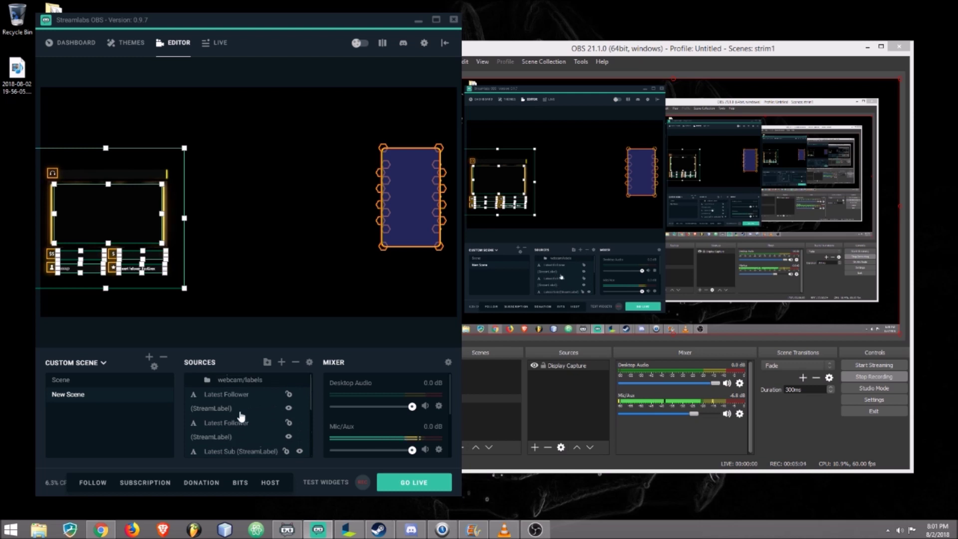
drag(241, 384, 239, 390)
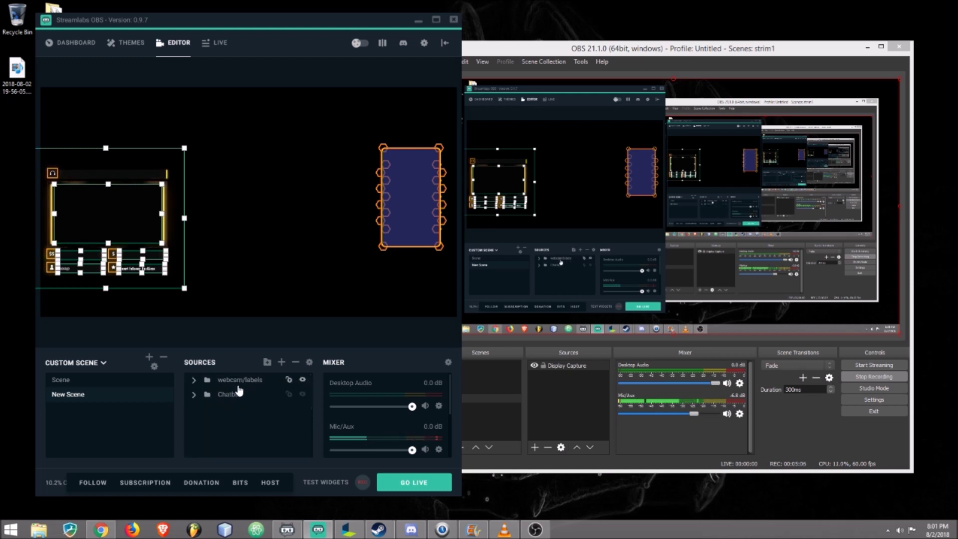
Nest the webcam/labels folder inside the Chatbox folder
click(194, 382)
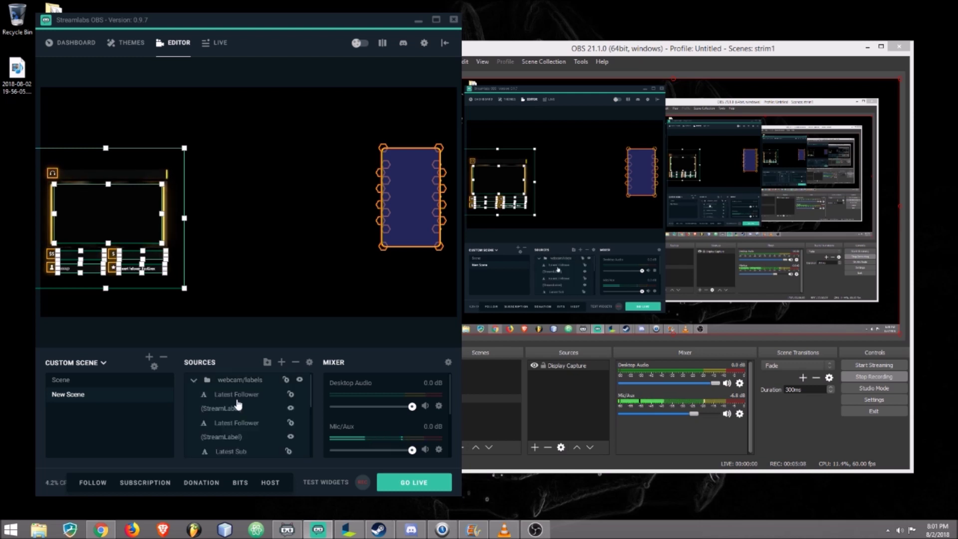
click(194, 380)
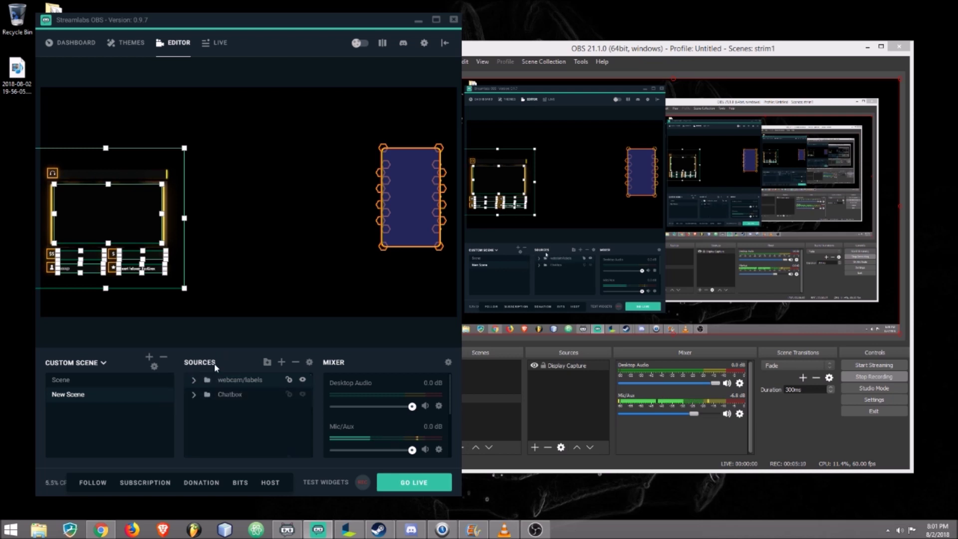
drag(232, 386, 234, 395)
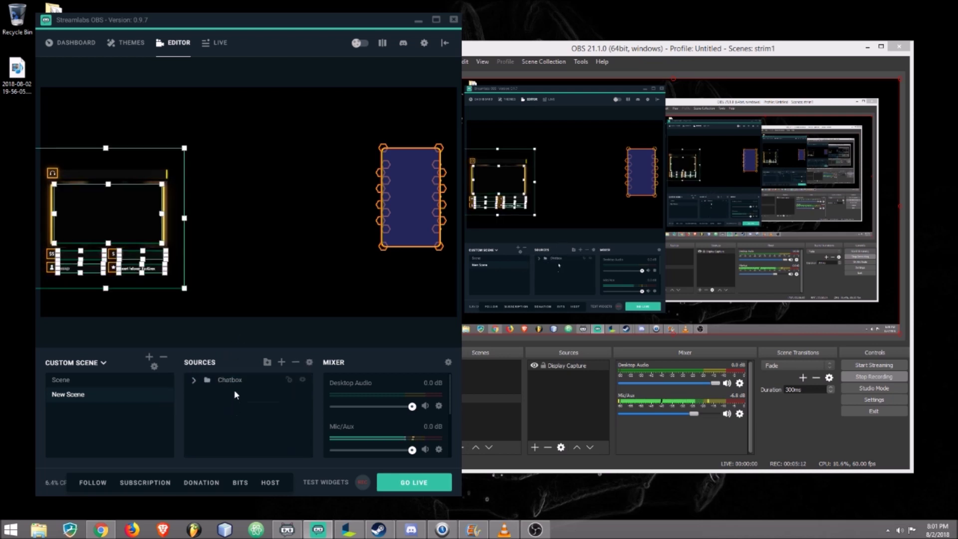
click(193, 381)
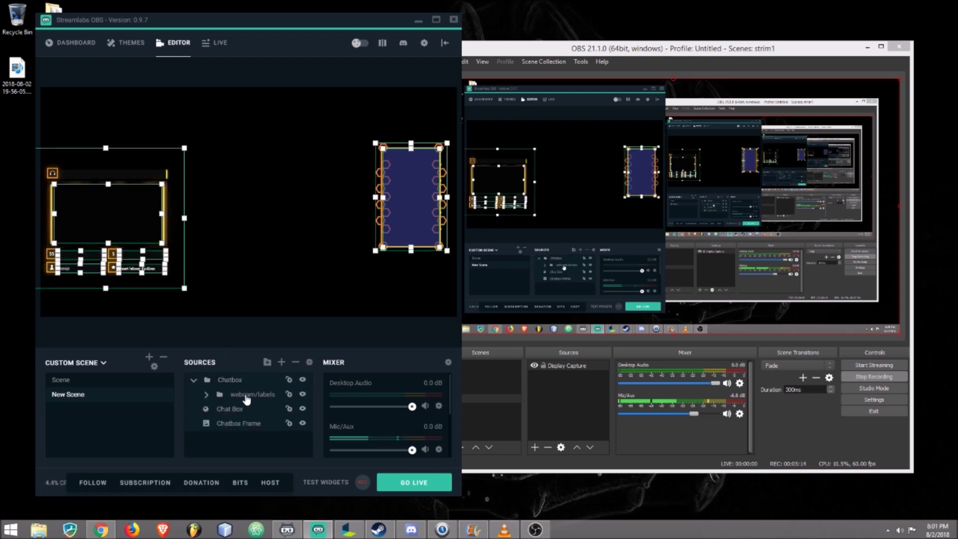
click(131, 43)
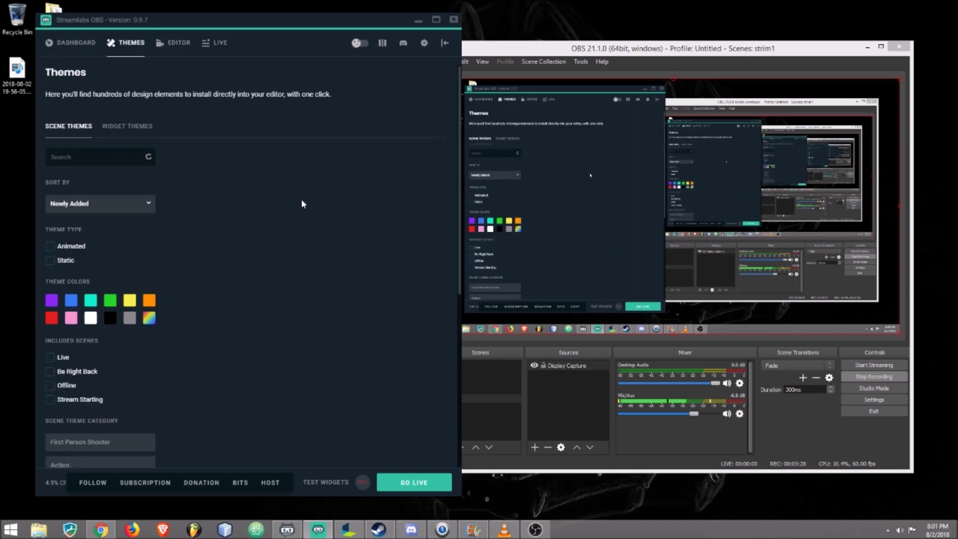
scroll(291, 260, down, 2)
scroll(291, 261, down, 1)
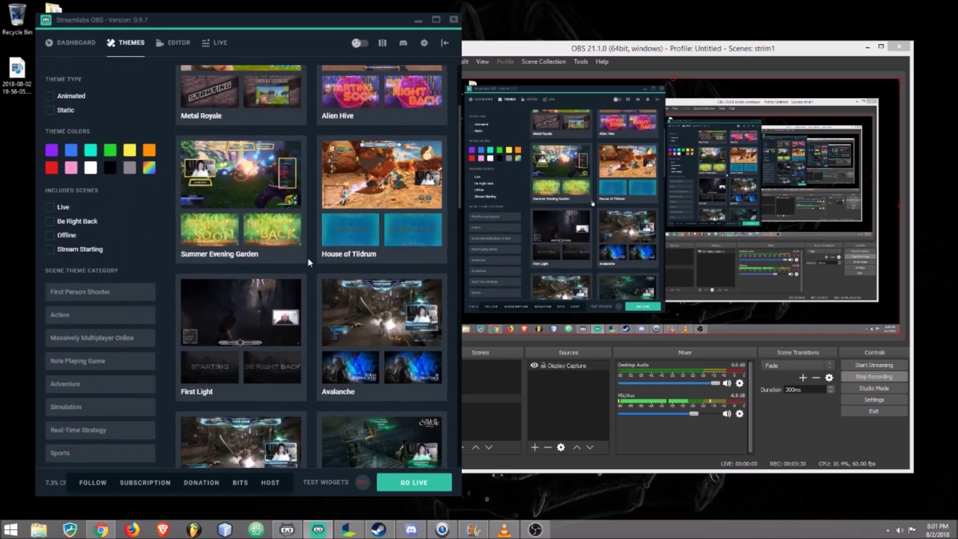
scroll(311, 257, down, 1)
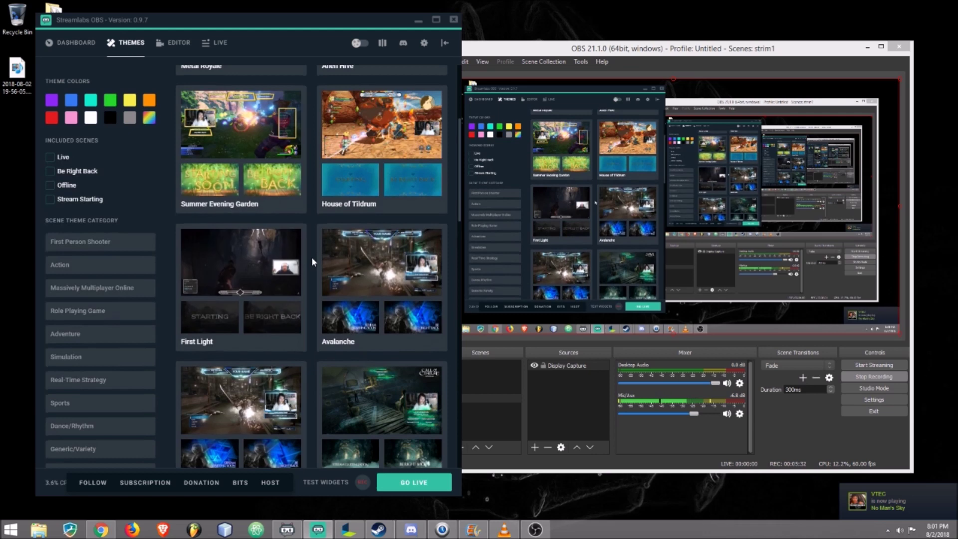
Browse the Scene Themes, viewing First Light and then the Hellfire theme details
click(233, 286)
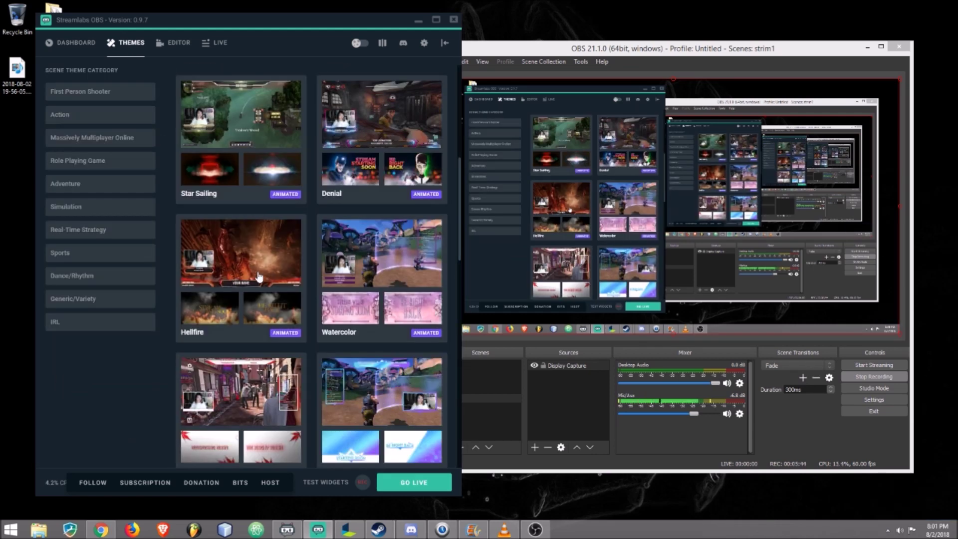
click(260, 277)
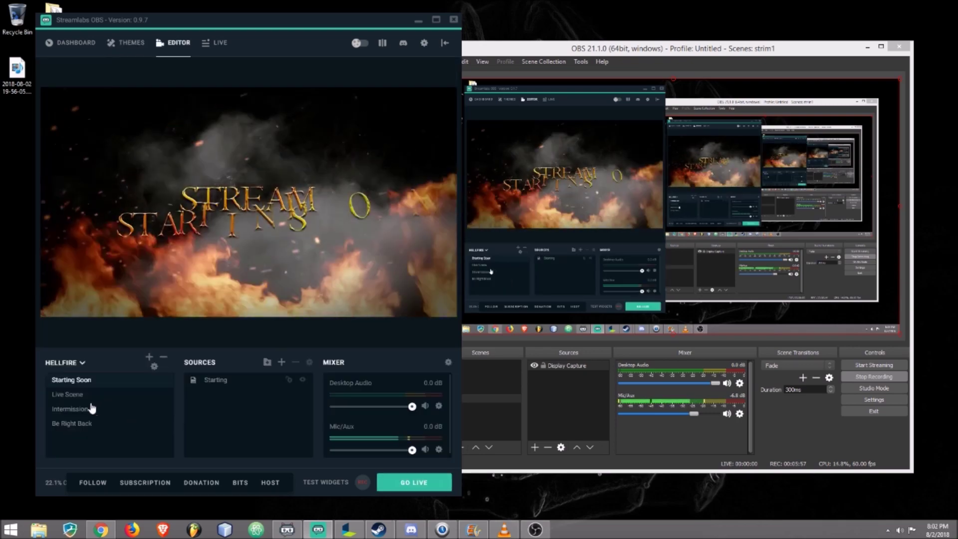
Preview the Hellfire Intermission scene, then switch to its Live Scene
click(100, 409)
click(99, 409)
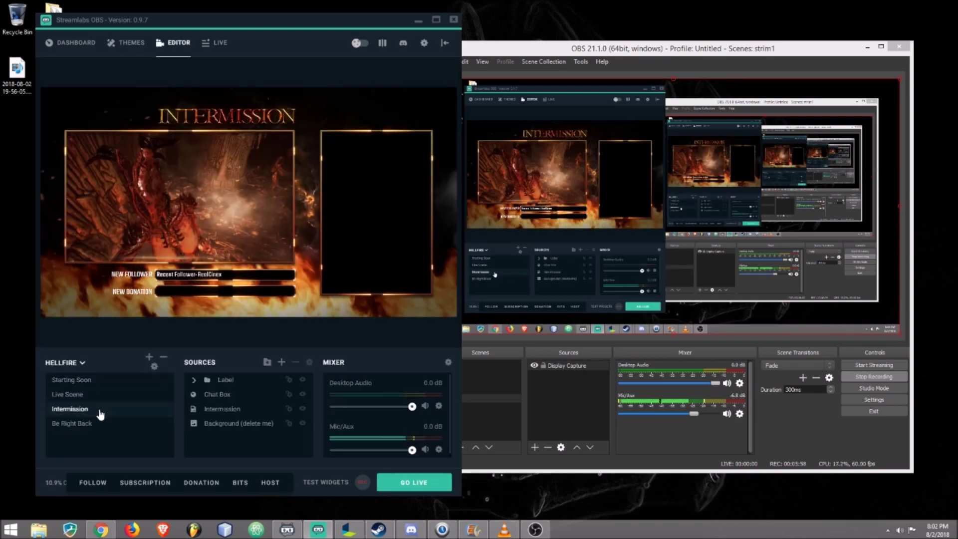
click(67, 394)
click(235, 402)
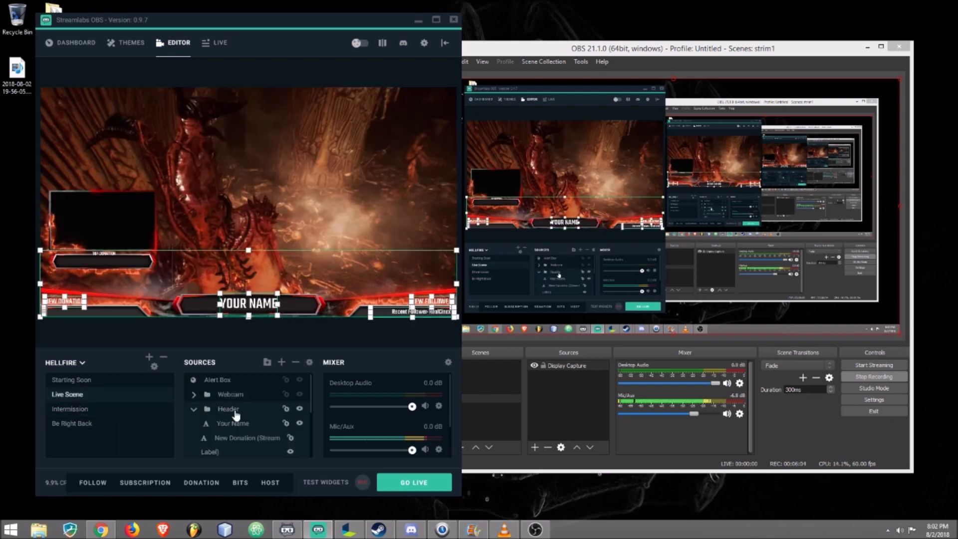
Copy the Header folder from the Hellfire Live Scene
right_click(235, 252)
click(264, 291)
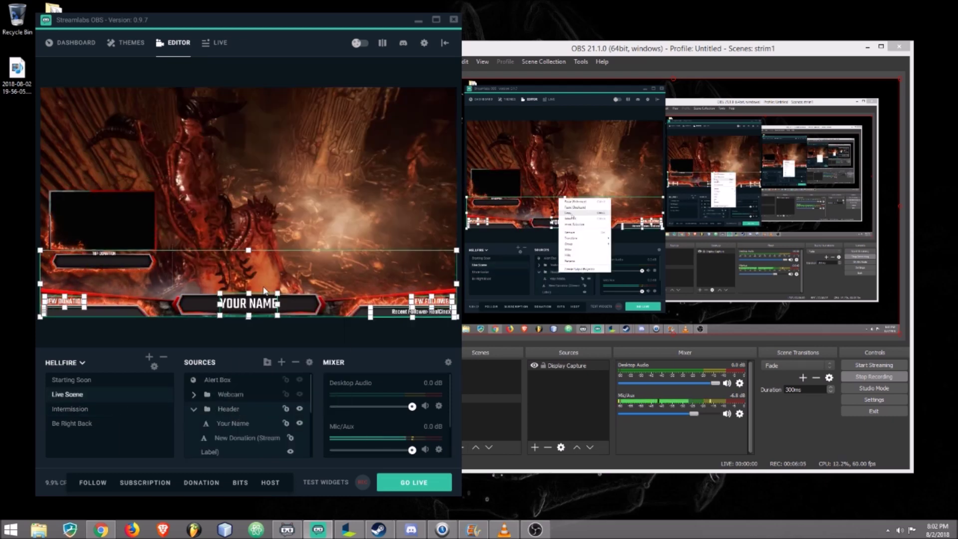
click(289, 407)
scroll(289, 407, down, 1)
click(239, 412)
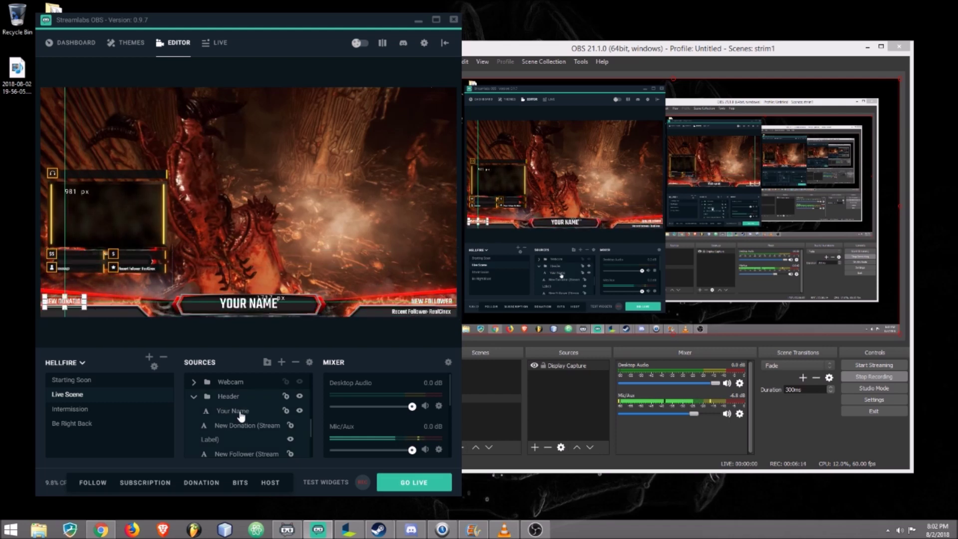
Switch to the custom scene collection to hold the Hellfire Header group
click(64, 362)
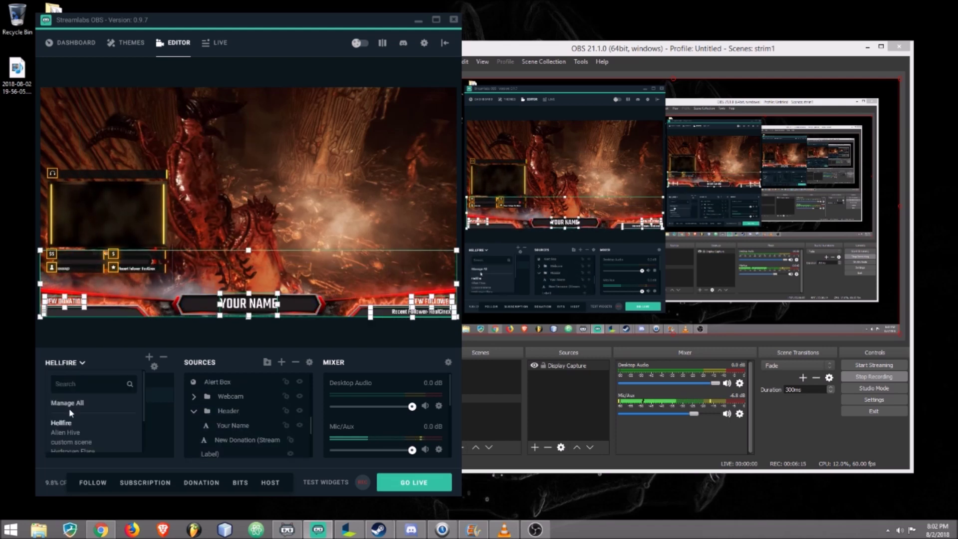
click(73, 443)
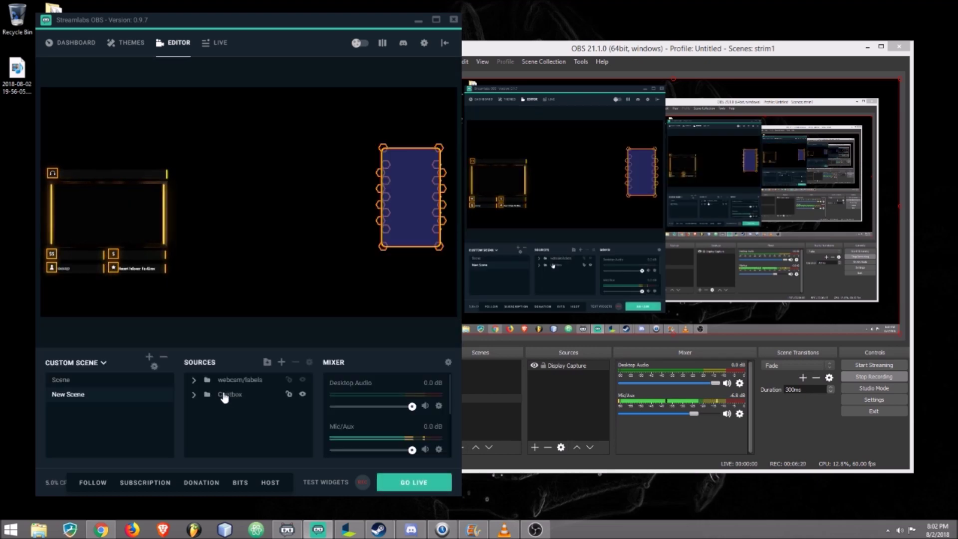
click(128, 44)
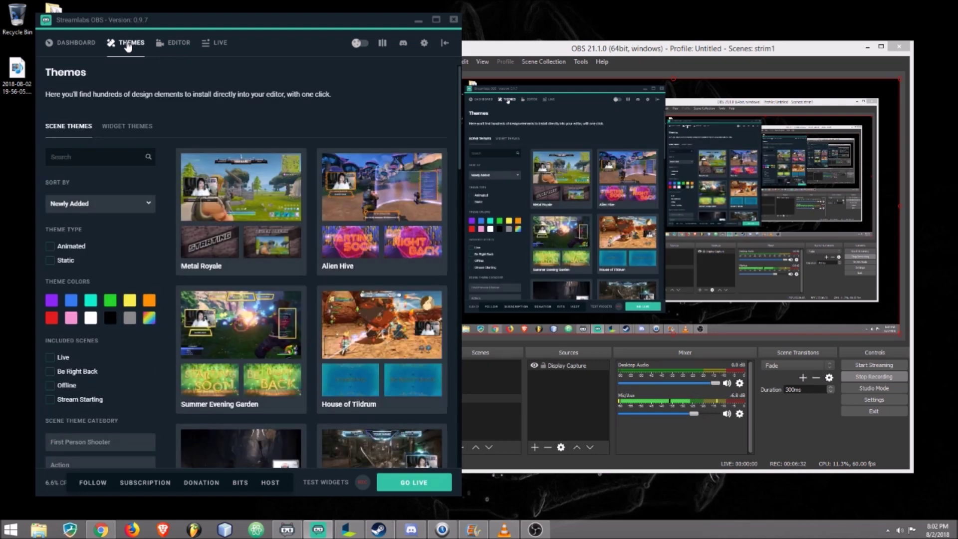
Show the Widget Themes filtered to tip jar widgets
click(132, 128)
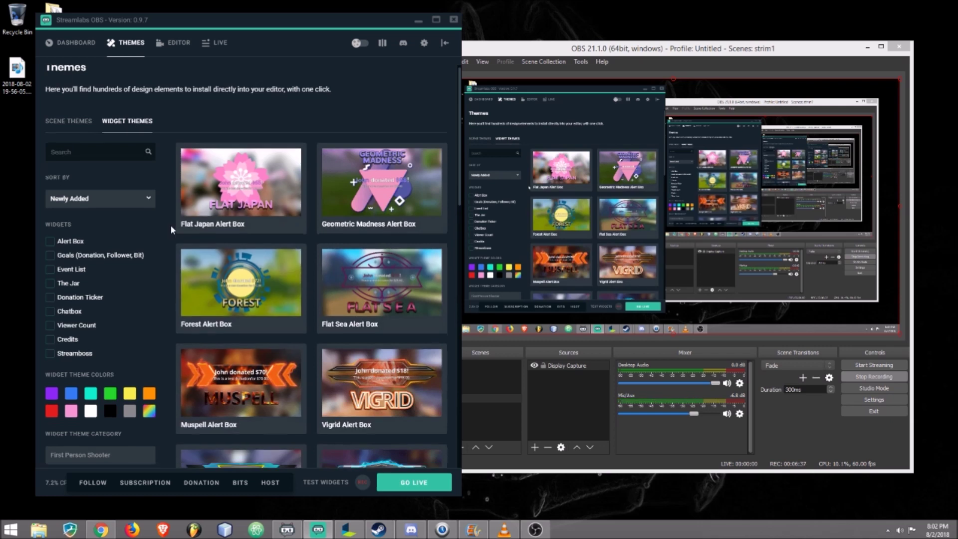
scroll(140, 224, down, 1)
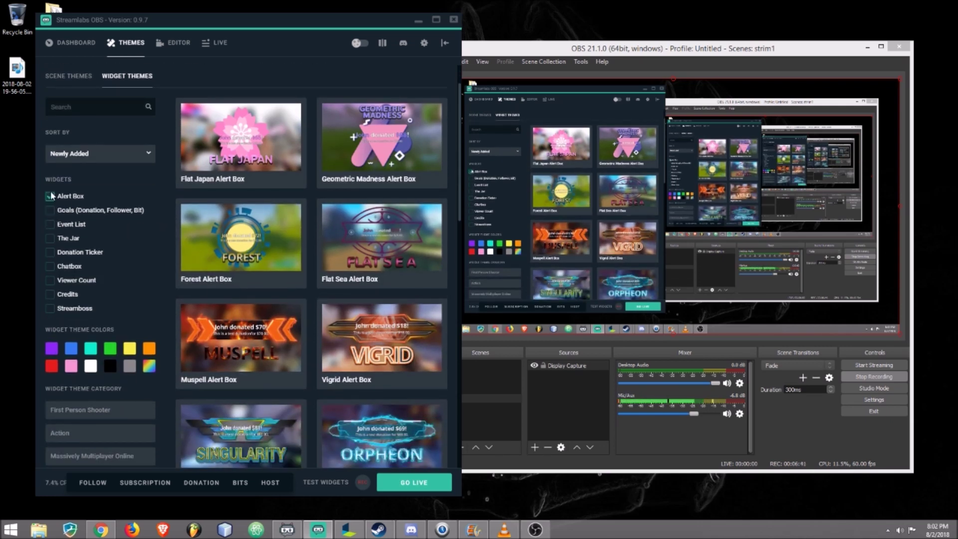
click(87, 81)
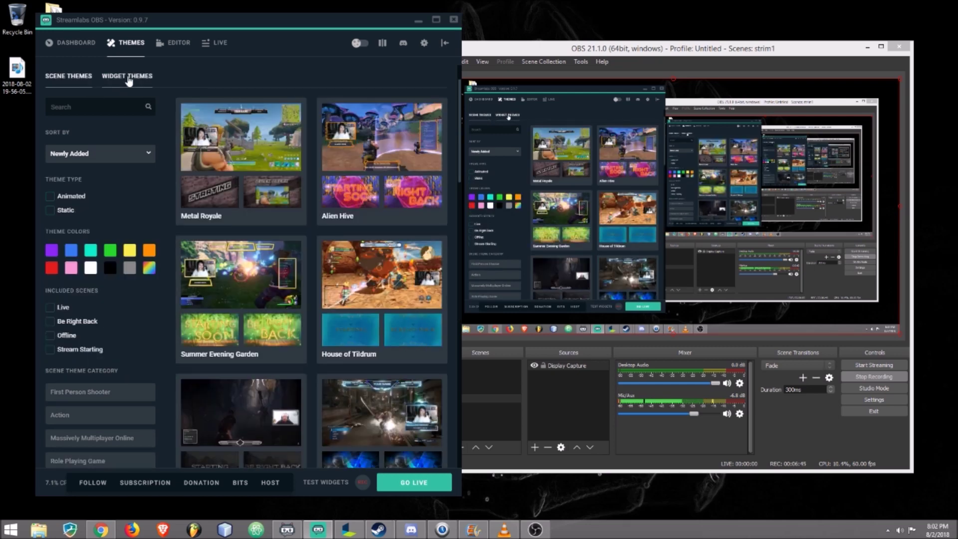
click(128, 77)
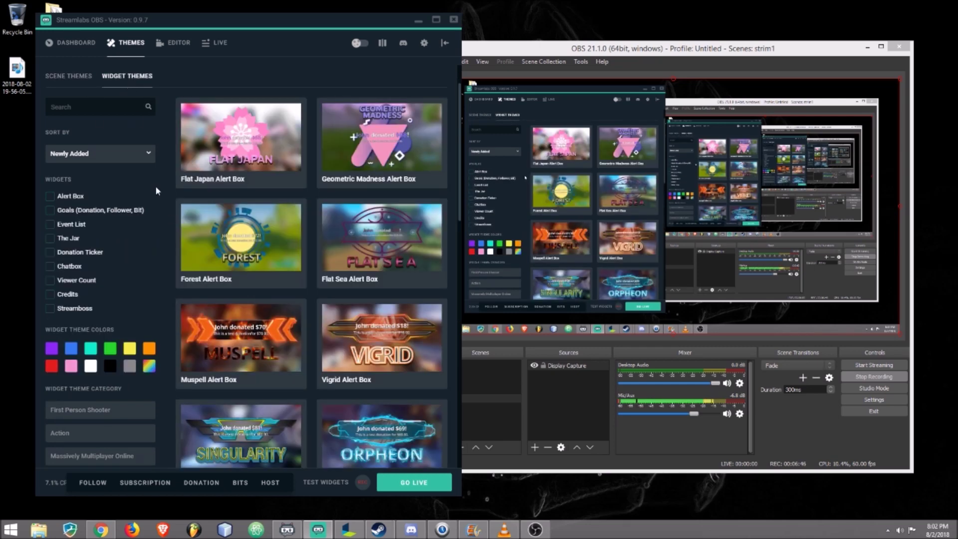
click(51, 239)
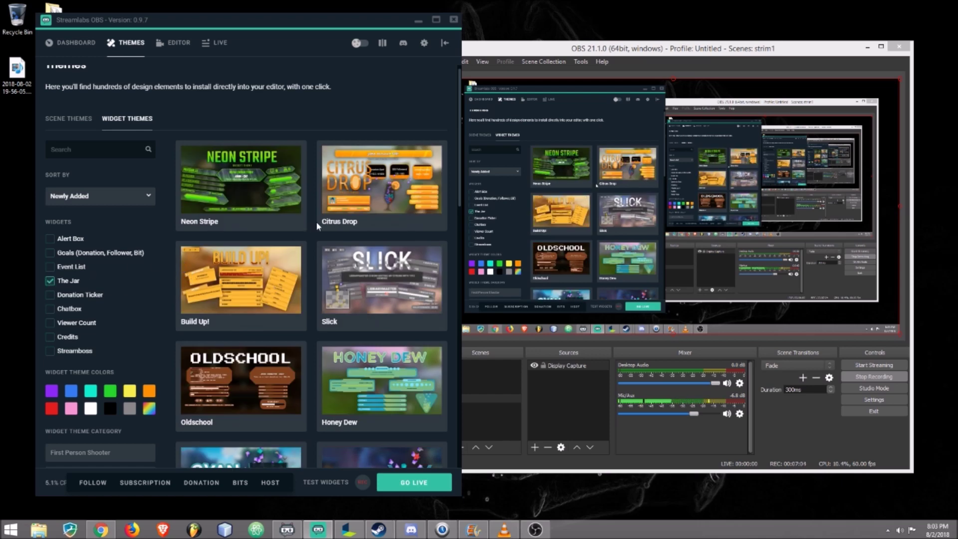
scroll(318, 225, down, 2)
scroll(318, 228, down, 2)
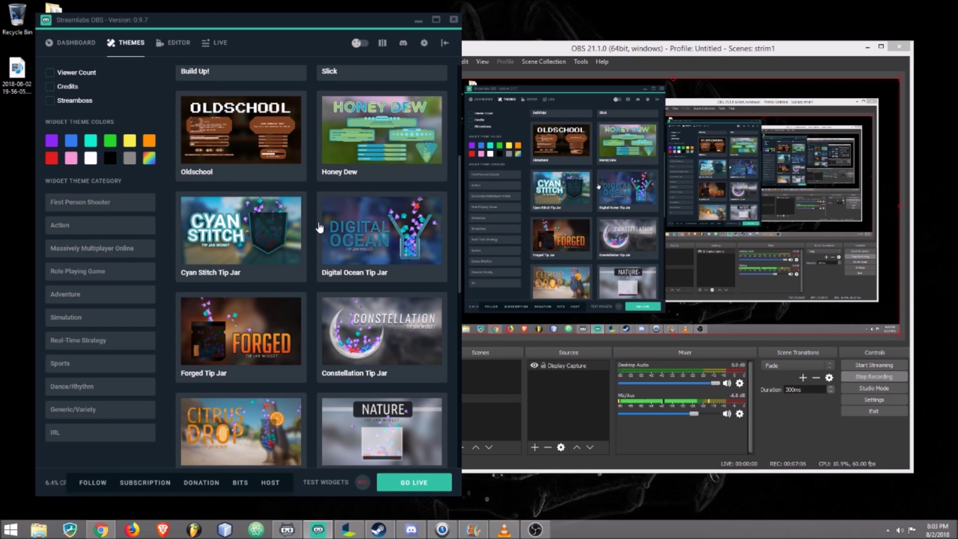
Install the Cyan Stitch Tip Jar with The Jar widget included
click(298, 232)
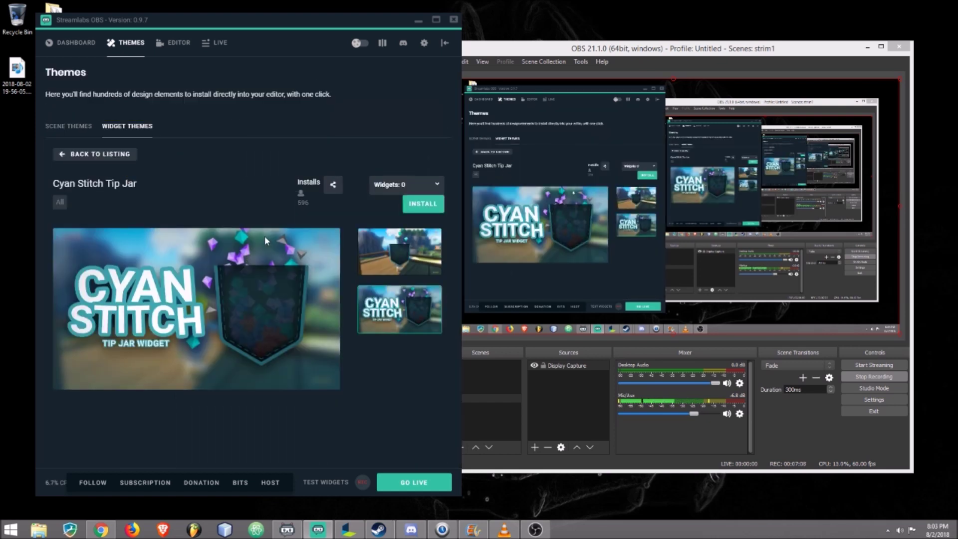
click(412, 205)
click(379, 217)
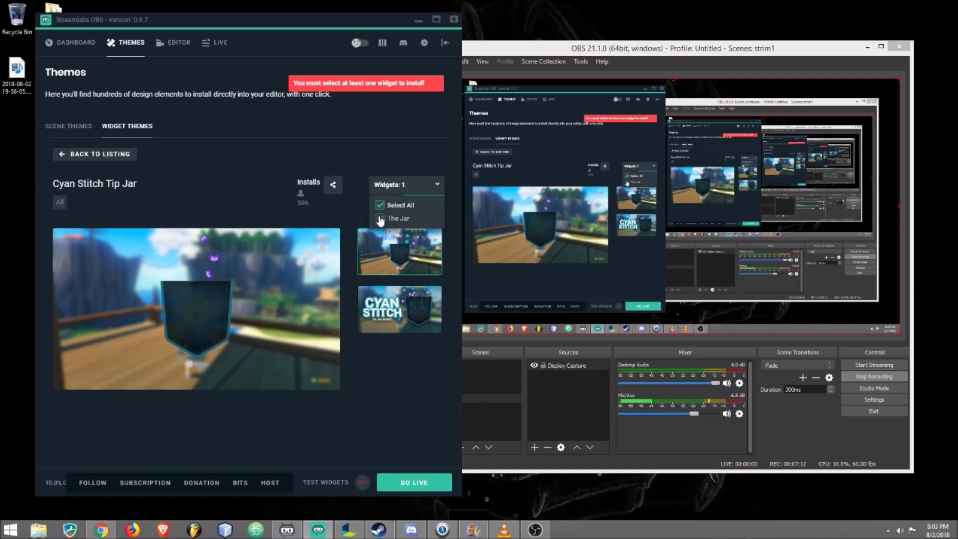
click(419, 204)
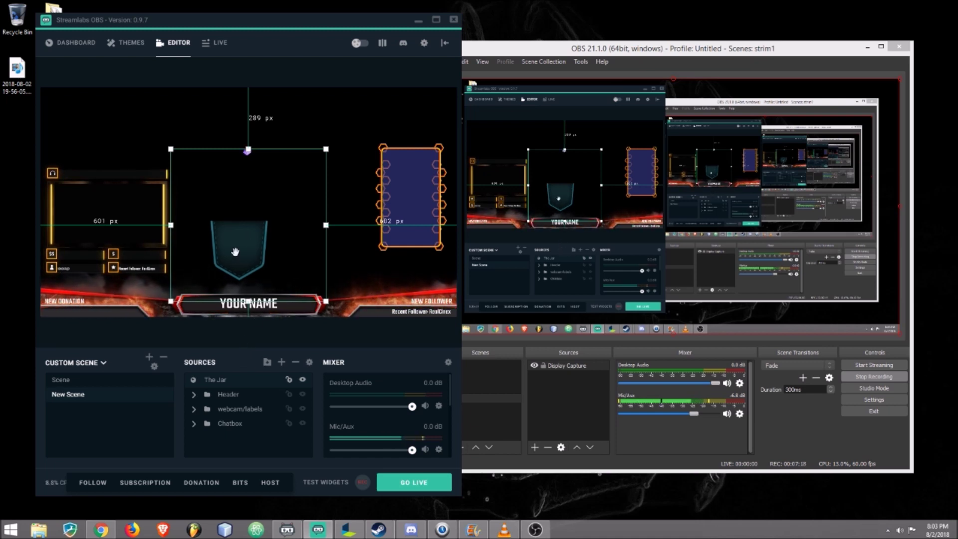
Drag The Jar to the right edge under the chatbox, chatbox into the top-right corner
drag(320, 238, 347, 209)
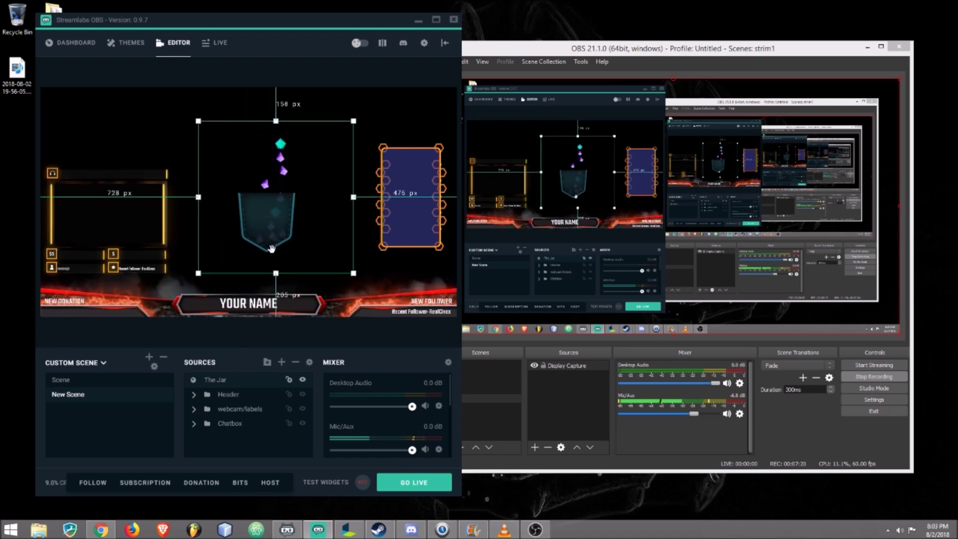
drag(269, 237, 349, 271)
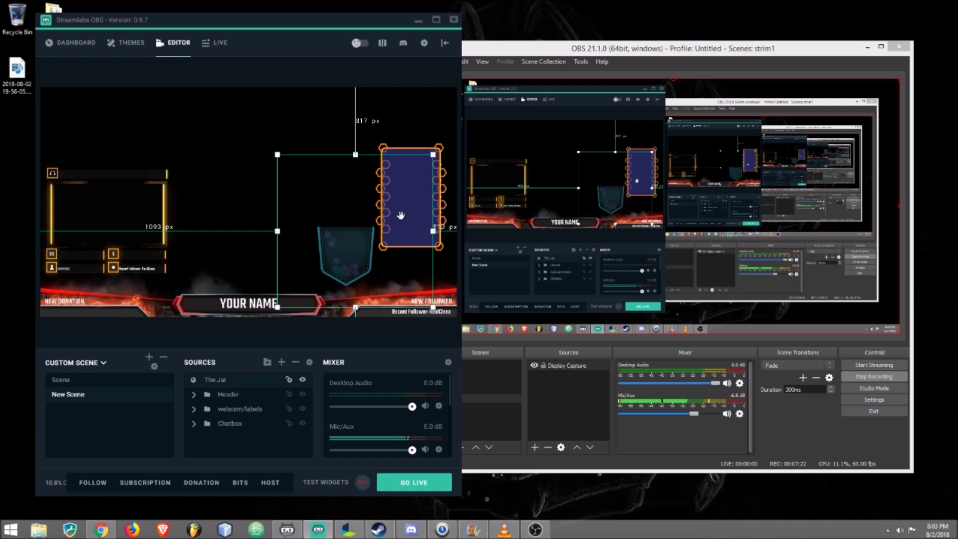
drag(415, 151, 423, 93)
click(279, 199)
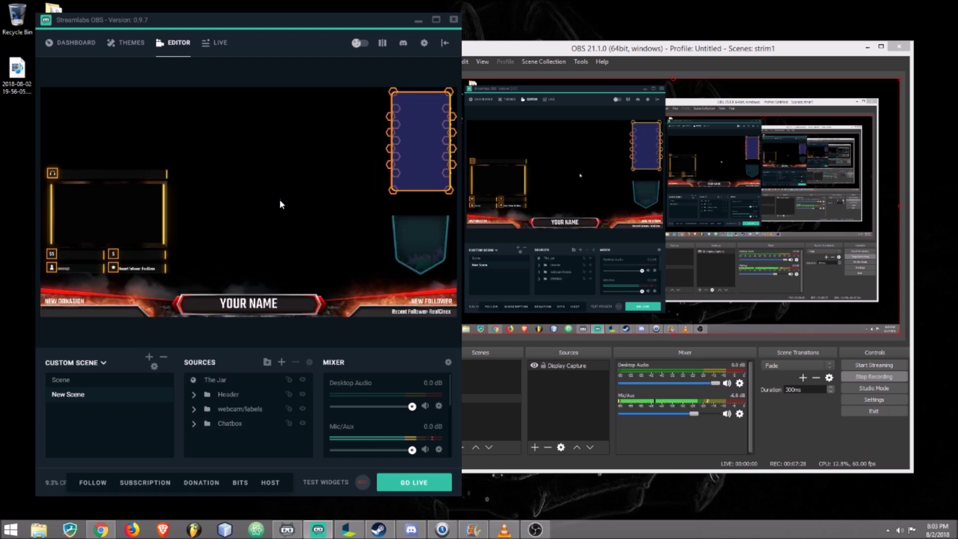